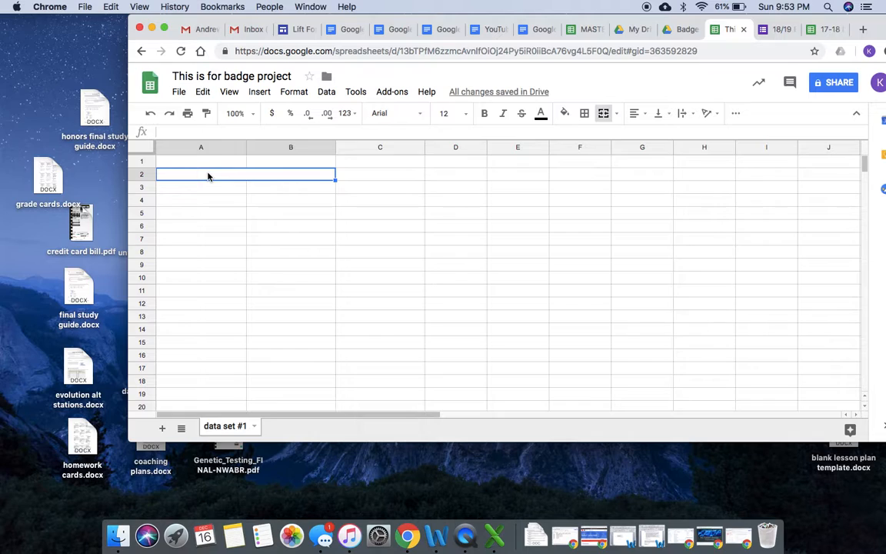
Unmerge the merged cells A2 and B2
{"action": "left_click", "coordinate": [204, 173]}
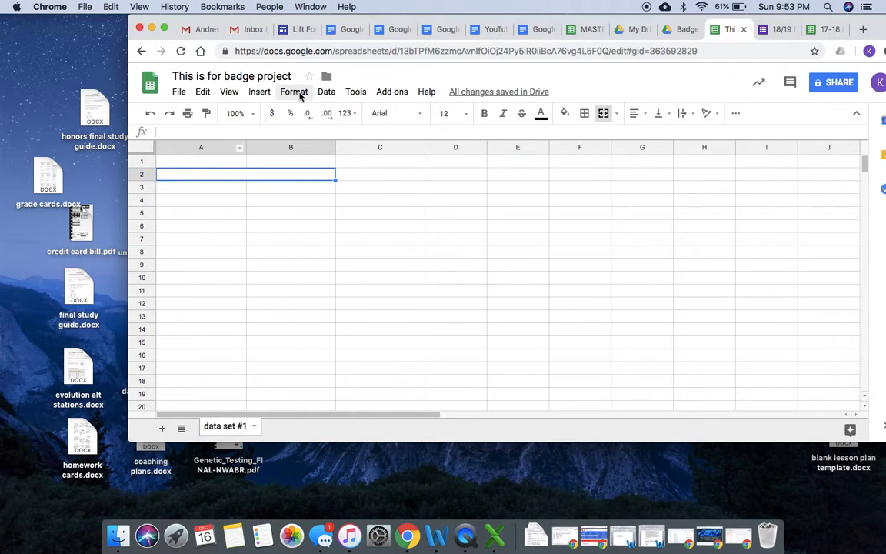
{"action": "left_click", "coordinate": [296, 91]}
{"action": "mouse_move", "coordinate": [332, 260]}
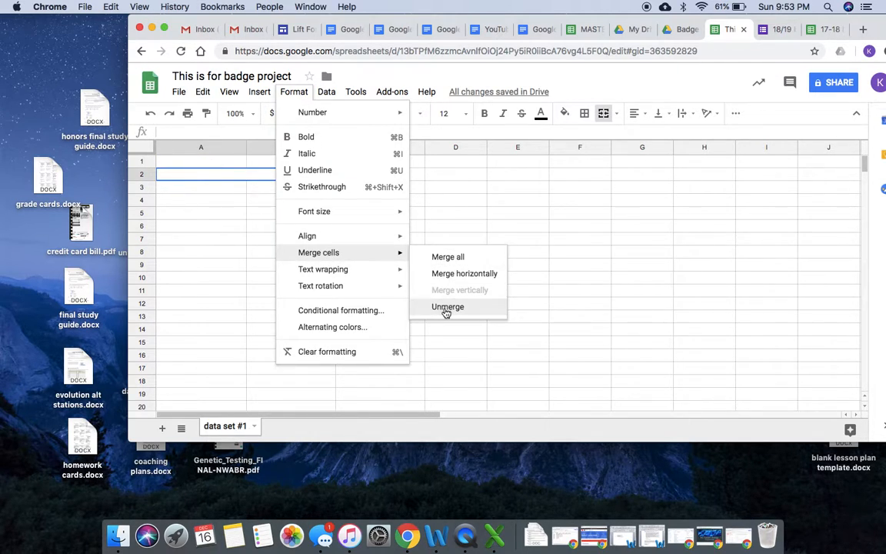
{"action": "left_click", "coordinate": [448, 307]}
Enter the title "Sample science lab data" in cell A1
{"action": "left_click", "coordinate": [198, 164]}
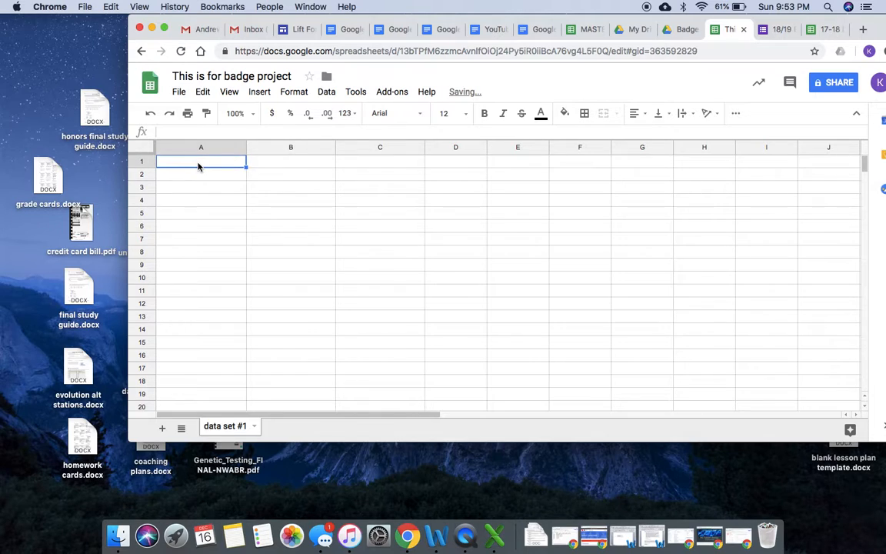
{"action": "key", "text": "Return"}
{"action": "type", "text": "E"}
{"action": "key", "text": "BackSpace"}
{"action": "type", "text": "Sample s"}
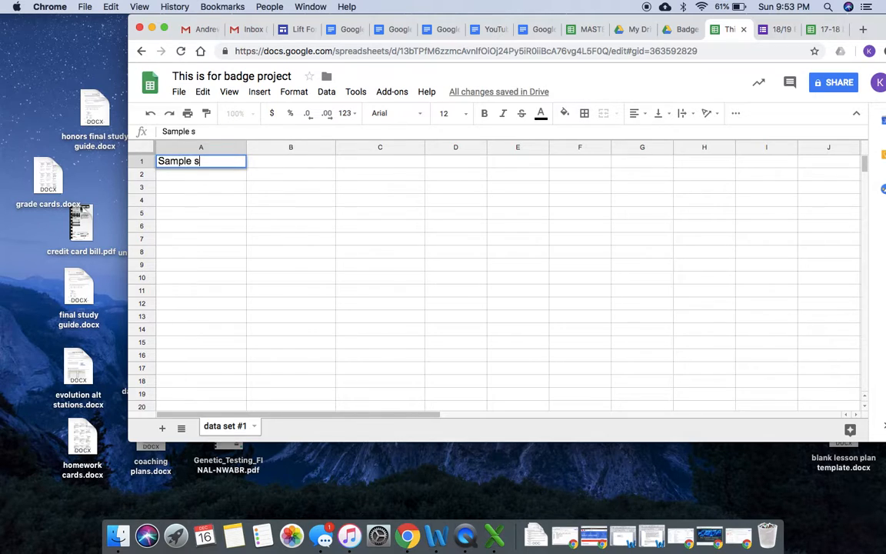
{"action": "type", "text": "cience lab data"}
{"action": "key", "text": "Return"}
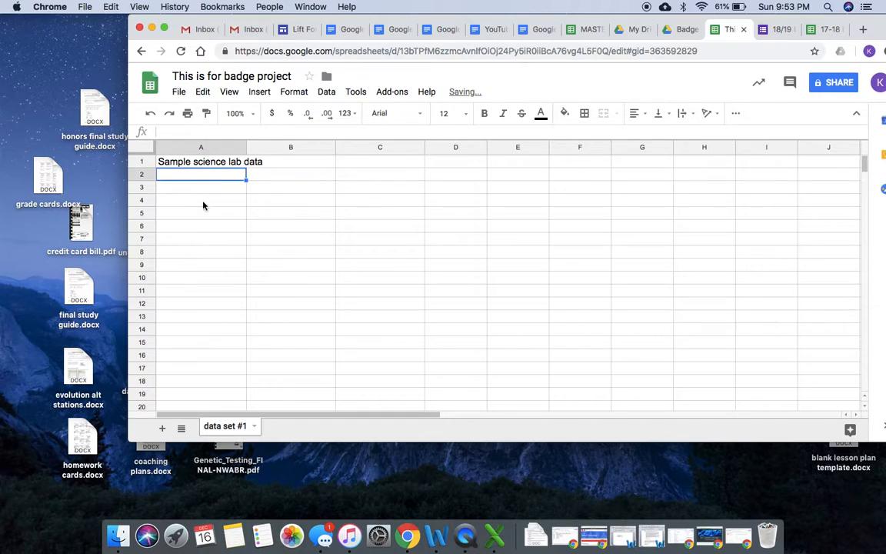
Enter the column headings "Hours of sunlight" in A3 and "Rate of photosynthesis (ppm)" in B3
{"action": "left_click", "coordinate": [207, 191]}
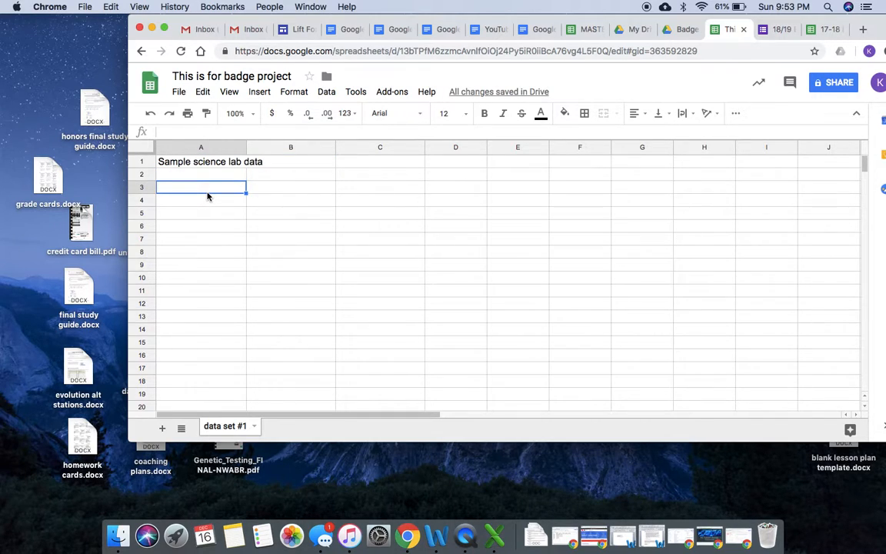
{"action": "type", "text": "Hours of sunlight ("}
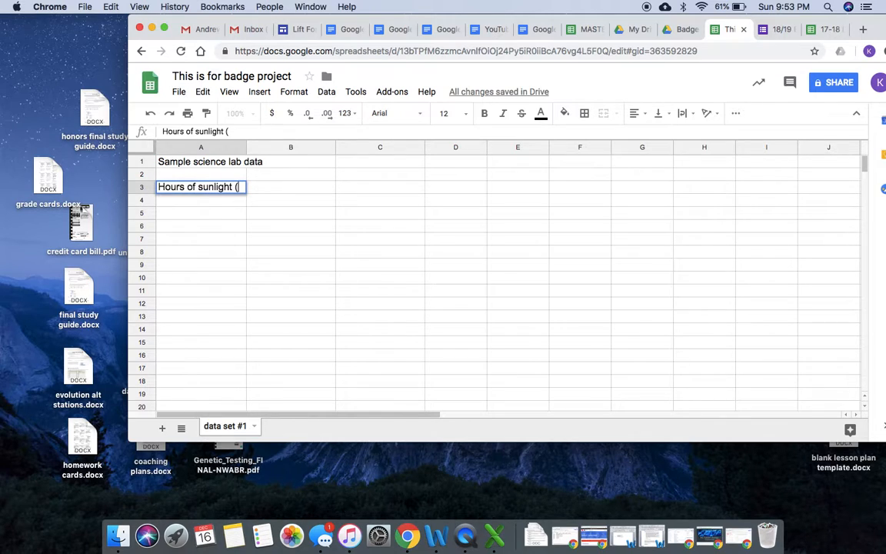
{"action": "key", "text": "Tab"}
{"action": "type", "text": "Rate of photosynthesis (ppm)"}
{"action": "key", "text": "Return"}
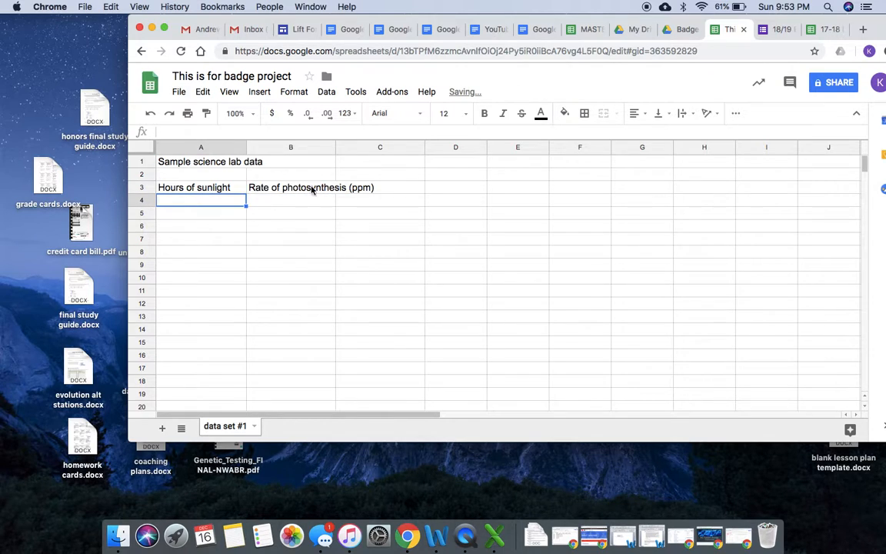
Adjust column B to about the width of column A and wrap the heading text in B3
{"action": "left_click", "coordinate": [323, 187]}
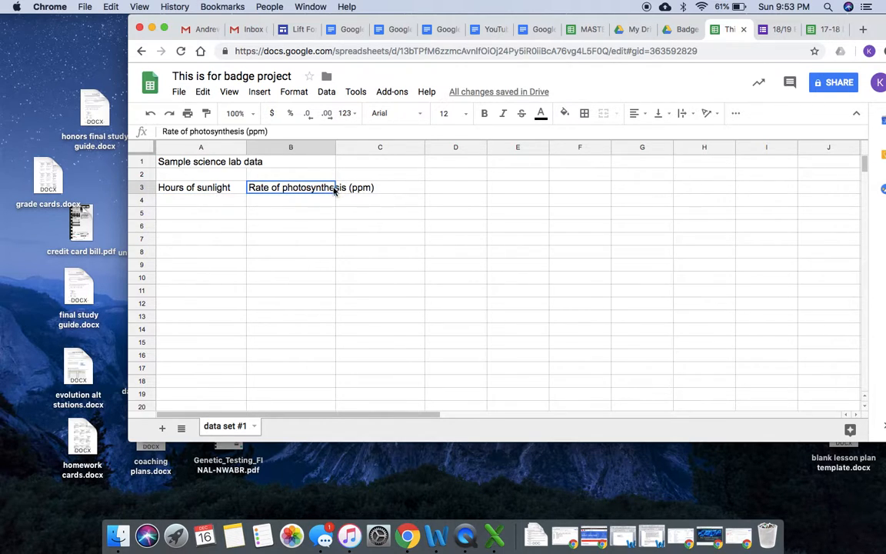
{"action": "double_click", "coordinate": [335, 147]}
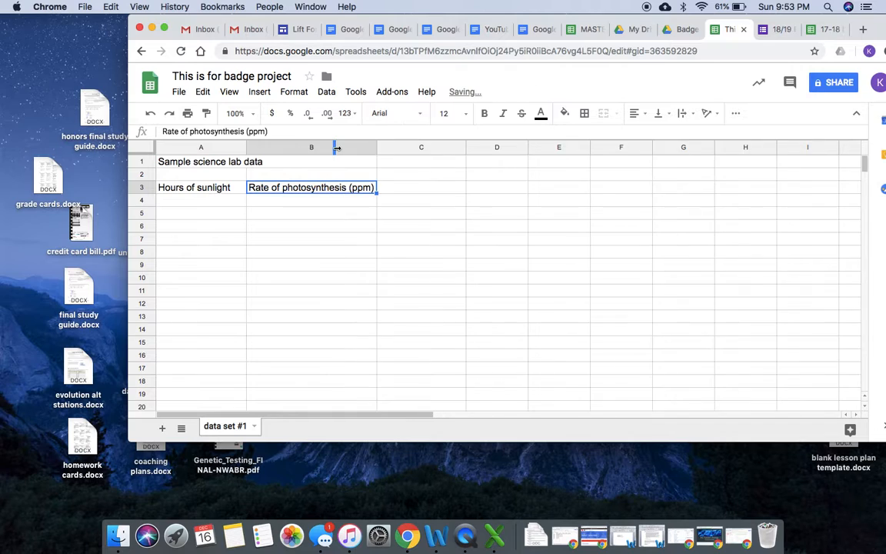
{"action": "left_click_drag", "start_coordinate": [377, 147], "coordinate": [338, 147]}
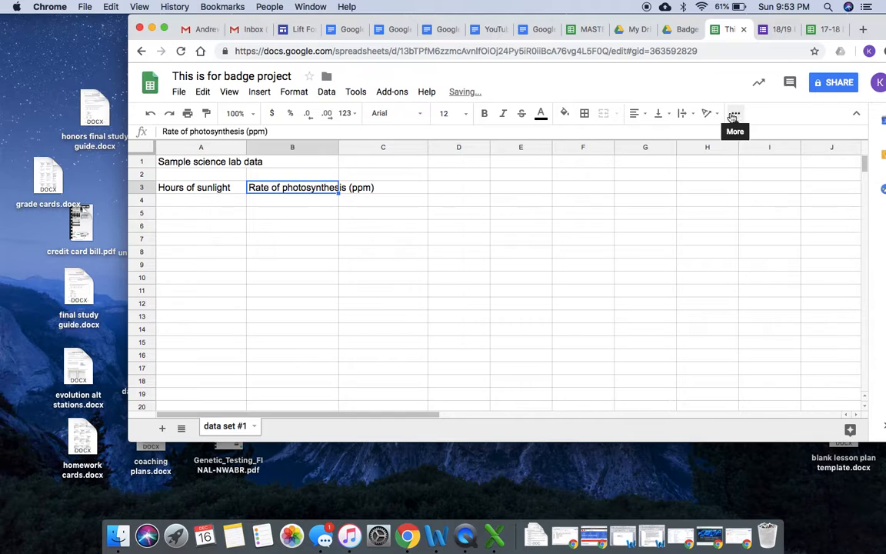
{"action": "left_click", "coordinate": [682, 113]}
{"action": "left_click", "coordinate": [703, 135]}
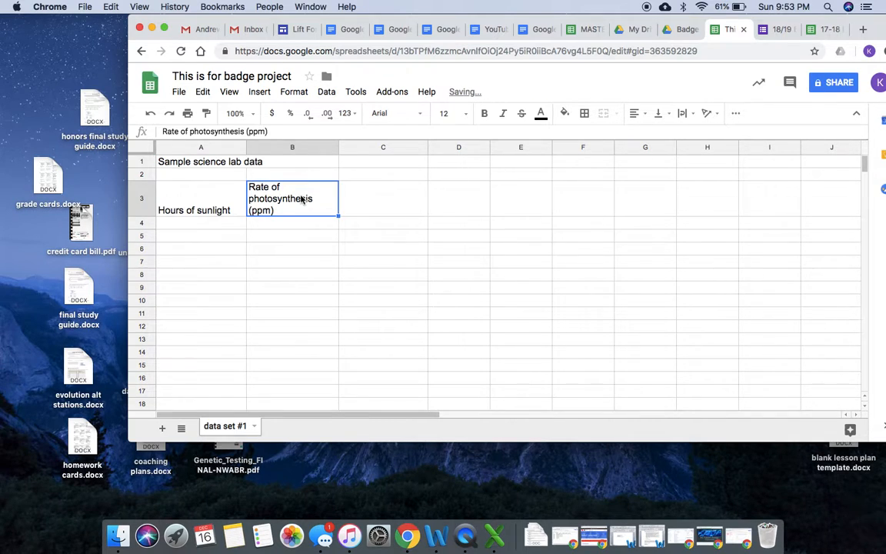
Enter the subtitle "First data set" in cell A2
{"action": "left_click", "coordinate": [228, 223]}
{"action": "left_click", "coordinate": [228, 175]}
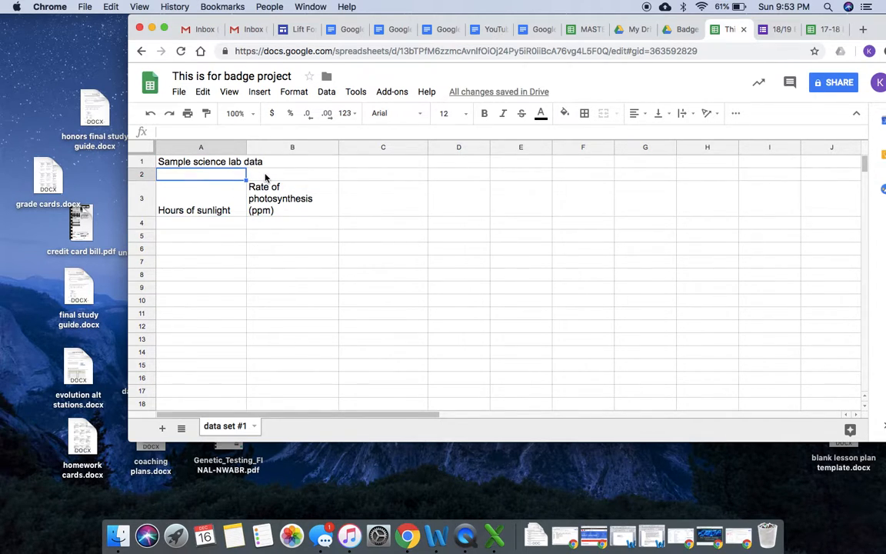
{"action": "type", "text": "First data set"}
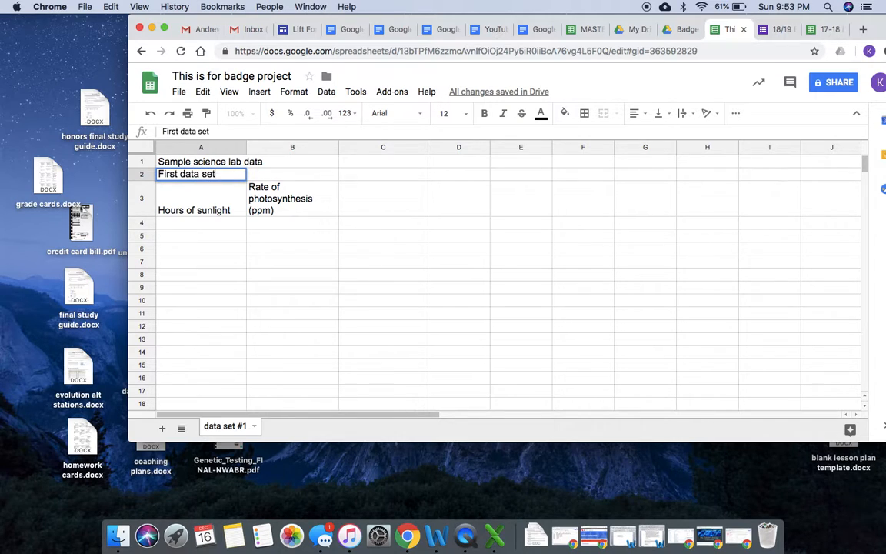
{"action": "left_click", "coordinate": [283, 222]}
Merge cells A2 and B2 horizontally
{"action": "left_click_drag", "start_coordinate": [272, 177], "coordinate": [217, 175]}
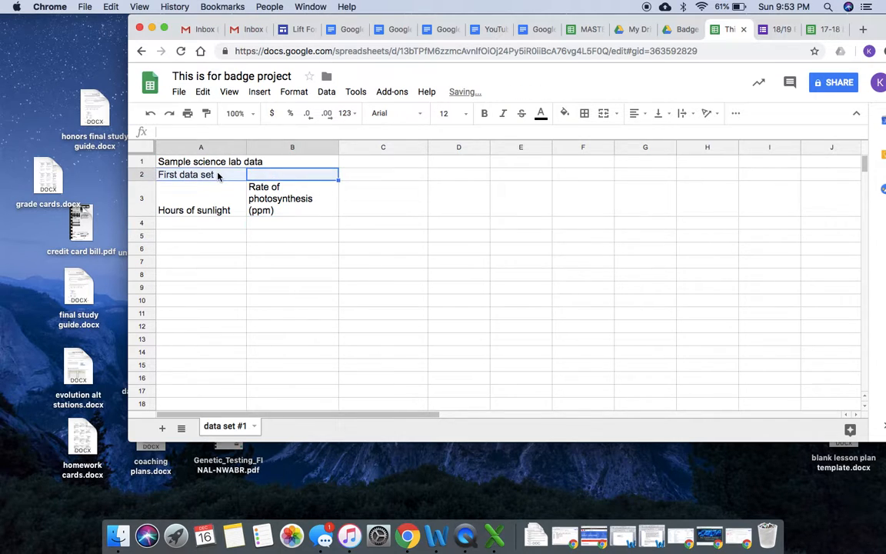
{"action": "left_click", "coordinate": [294, 92]}
{"action": "mouse_move", "coordinate": [384, 252]}
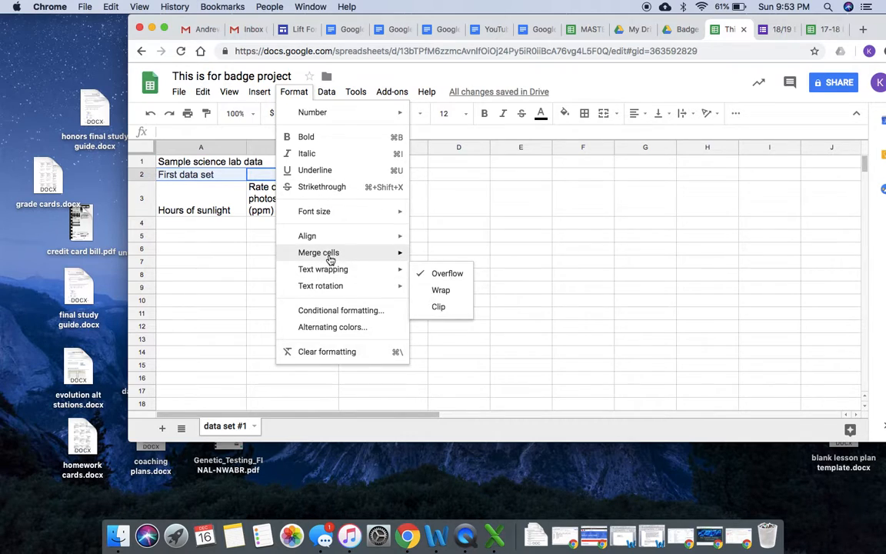
{"action": "left_click", "coordinate": [464, 274]}
Fill the hours of sunlight in A4 to A10 with 0, 2, 4, 6, 8, 10 and 12
{"action": "left_click", "coordinate": [226, 224]}
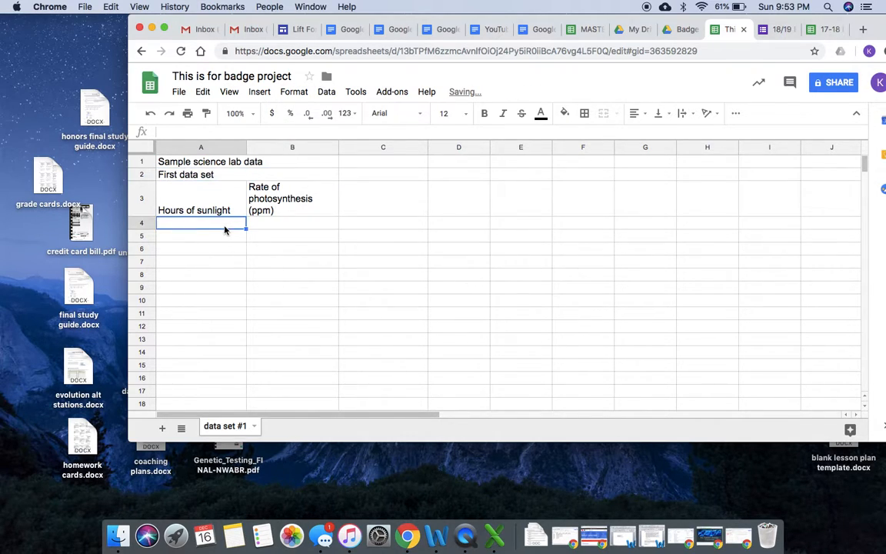
{"action": "type", "text": "0"}
{"action": "key", "text": "Return"}
{"action": "type", "text": "2"}
{"action": "key", "text": "Return"}
{"action": "type", "text": "4"}
{"action": "key", "text": "Return"}
{"action": "type", "text": "6"}
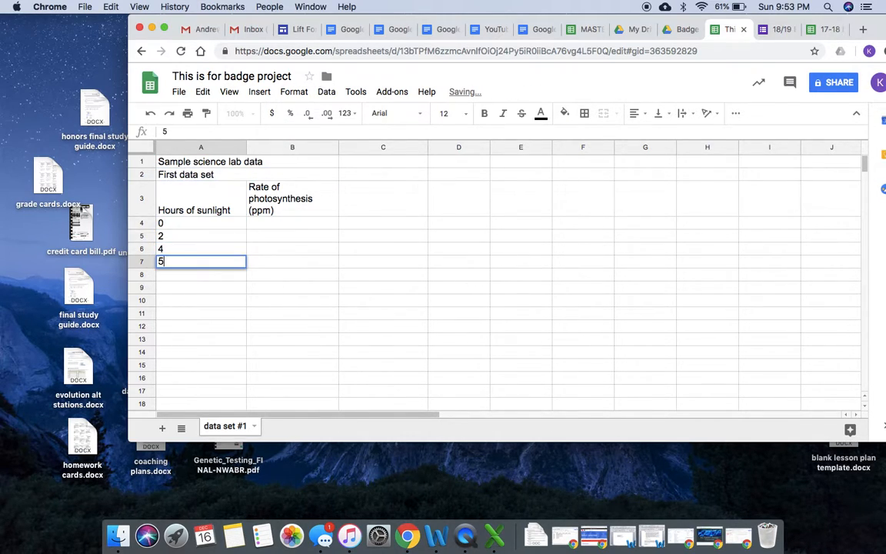
{"action": "key", "text": "Return"}
{"action": "type", "text": "8"}
{"action": "key", "text": "Return"}
{"action": "type", "text": "10"}
{"action": "key", "text": "Return"}
{"action": "type", "text": "12"}
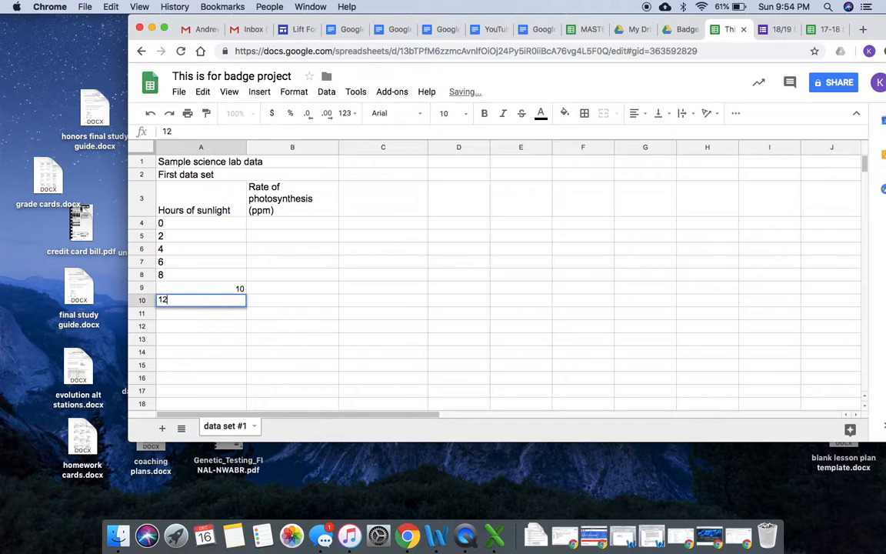
{"action": "left_click", "coordinate": [261, 223]}
Left-align the hours values in A4 to A10, then select B4
{"action": "left_click_drag", "start_coordinate": [220, 226], "coordinate": [223, 302]}
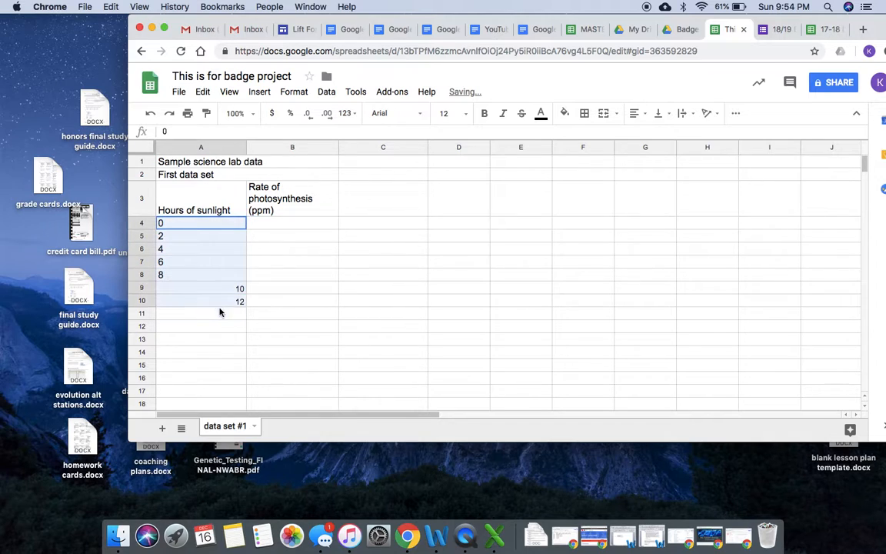
{"action": "left_click", "coordinate": [634, 114]}
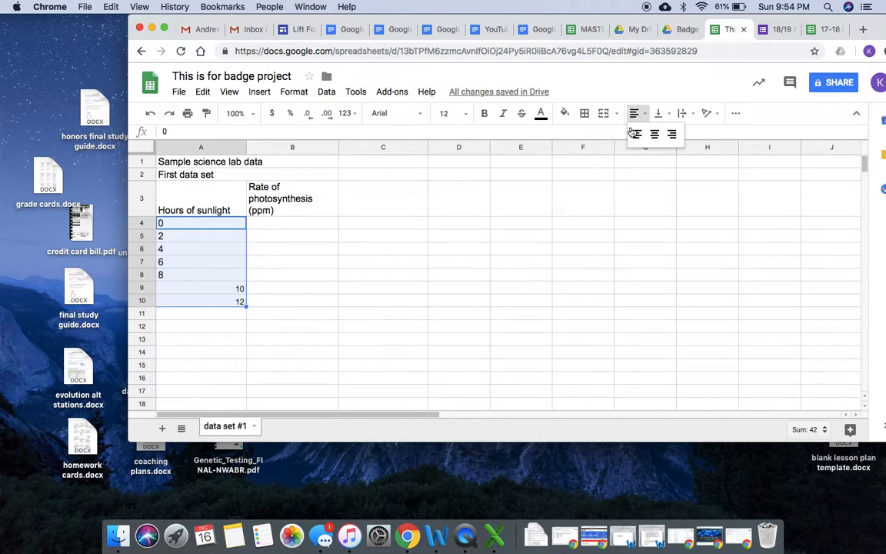
{"action": "left_click", "coordinate": [635, 135]}
{"action": "left_click", "coordinate": [297, 223]}
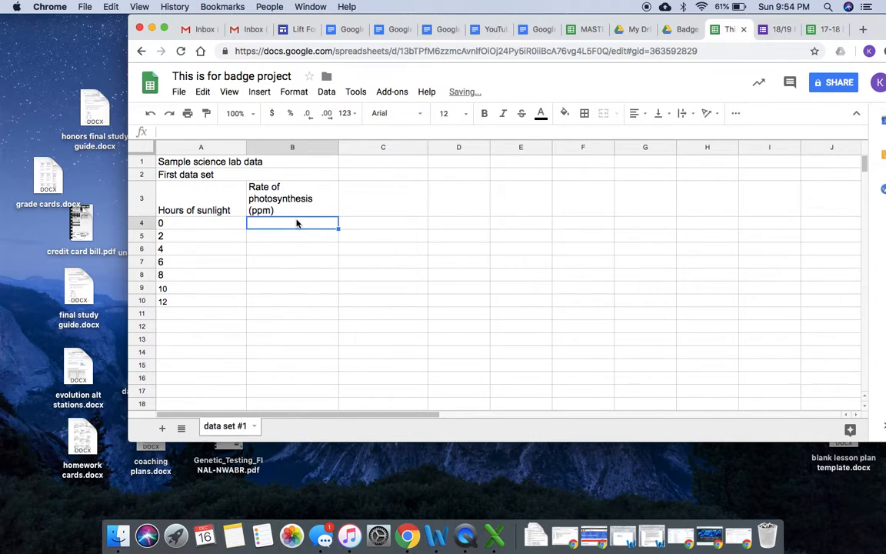
{"action": "type", "text": "10"}
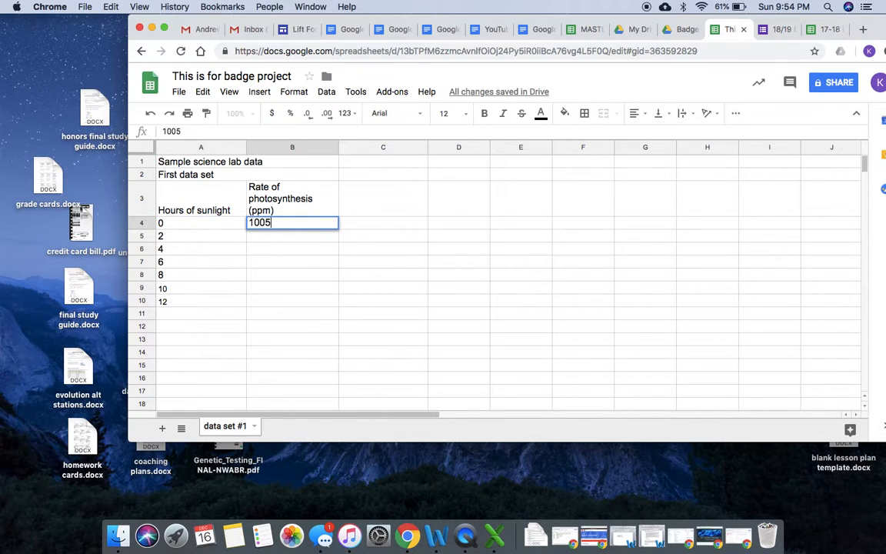
{"action": "type", "text": "05"}
{"action": "key", "text": "Return"}
{"action": "key", "text": "ctrl+z"}
Fill the photosynthesis rates in B4 to B10 with 0, 1005, 1500, 1760, 1984, 2000 and 2988
{"action": "type", "text": "0"}
{"action": "key", "text": "Return"}
{"action": "type", "text": "1005"}
{"action": "key", "text": "Return"}
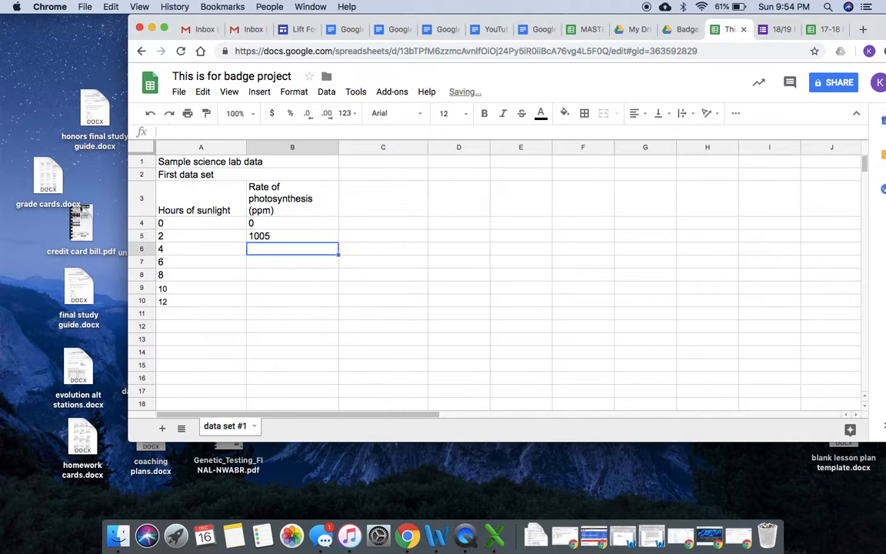
{"action": "type", "text": "1500"}
{"action": "key", "text": "Return"}
{"action": "type", "text": "1760"}
{"action": "key", "text": "Return"}
{"action": "type", "text": "1984"}
{"action": "key", "text": "Return"}
{"action": "type", "text": "1"}
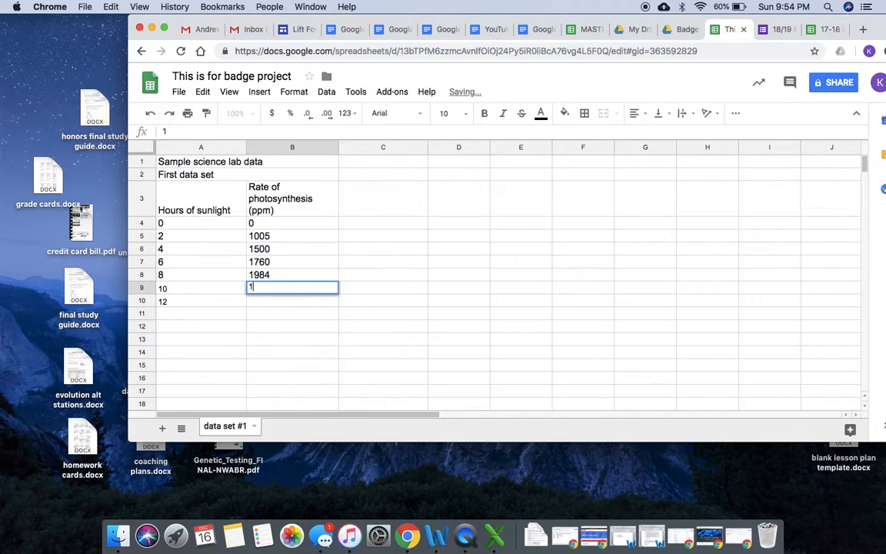
{"action": "type", "text": "000"}
{"action": "key", "text": "Return"}
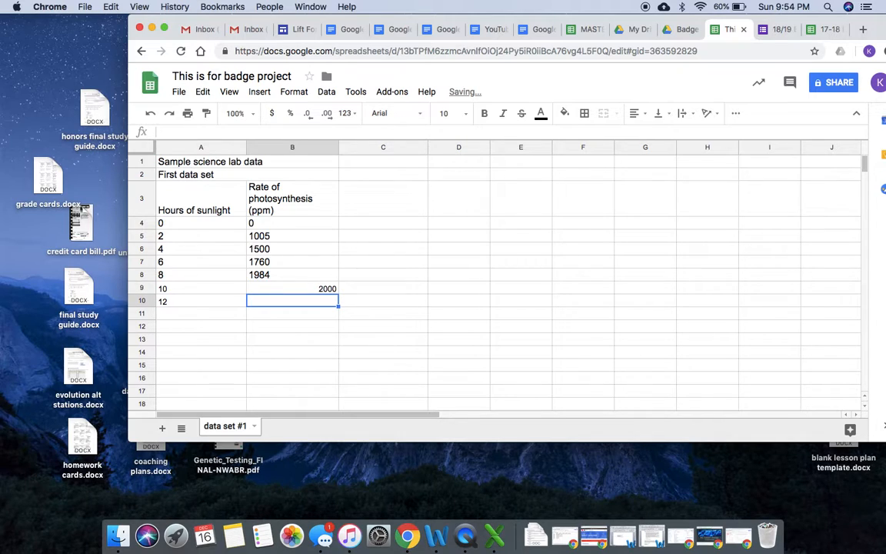
{"action": "type", "text": "2988"}
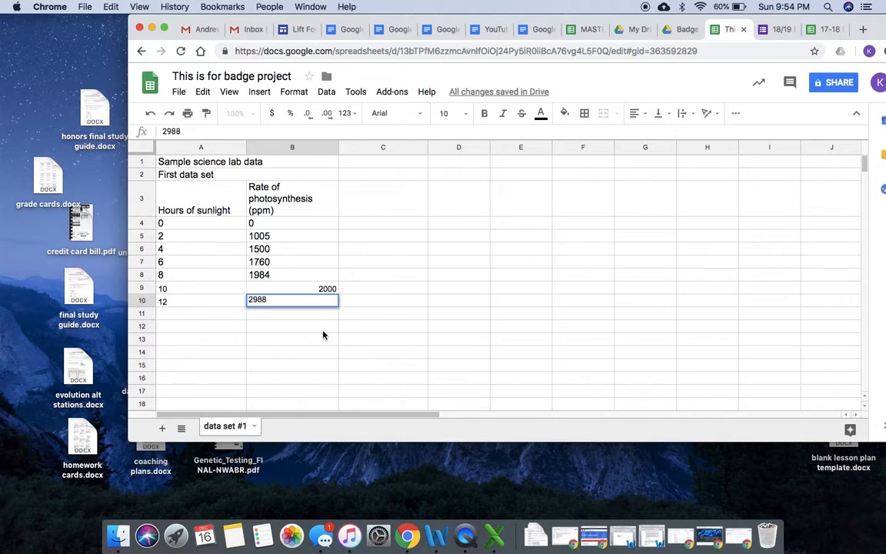
{"action": "left_click", "coordinate": [319, 328]}
Left-align the photosynthesis rates in B4 to B10
{"action": "left_click_drag", "start_coordinate": [286, 224], "coordinate": [287, 302]}
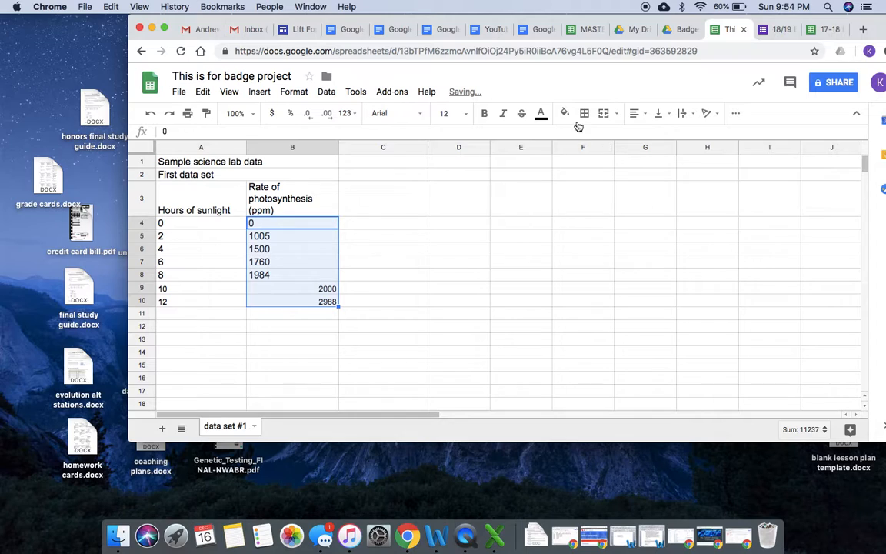
{"action": "left_click", "coordinate": [645, 114]}
{"action": "left_click", "coordinate": [637, 134]}
{"action": "left_click", "coordinate": [344, 326]}
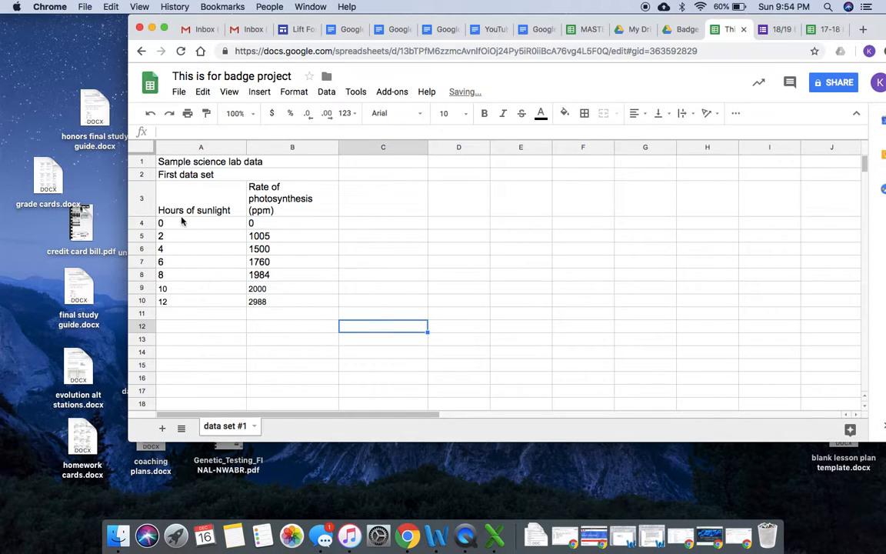
Format the whole range A1 to B10 with font size 10 and blue text
{"action": "left_click_drag", "start_coordinate": [171, 165], "coordinate": [292, 302]}
{"action": "left_click", "coordinate": [413, 115]}
{"action": "left_click", "coordinate": [446, 113]}
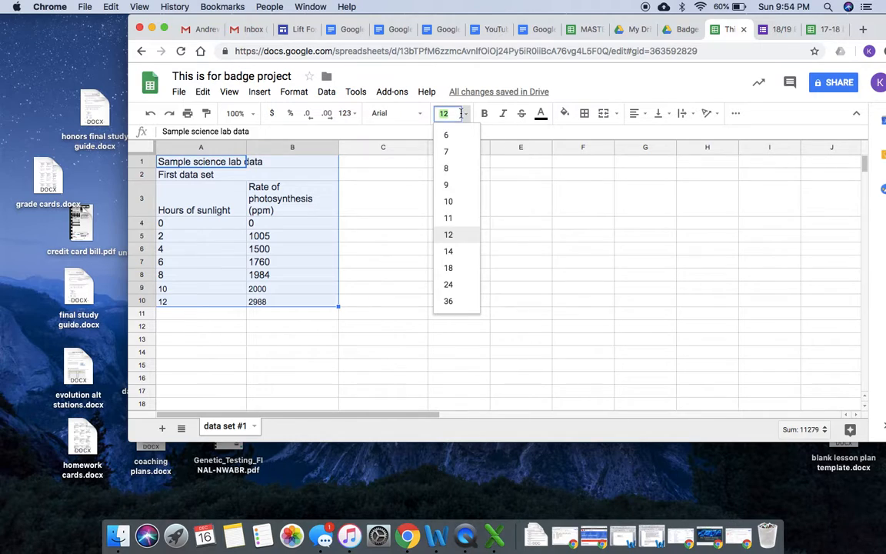
{"action": "left_click", "coordinate": [451, 200]}
{"action": "left_click", "coordinate": [541, 113]}
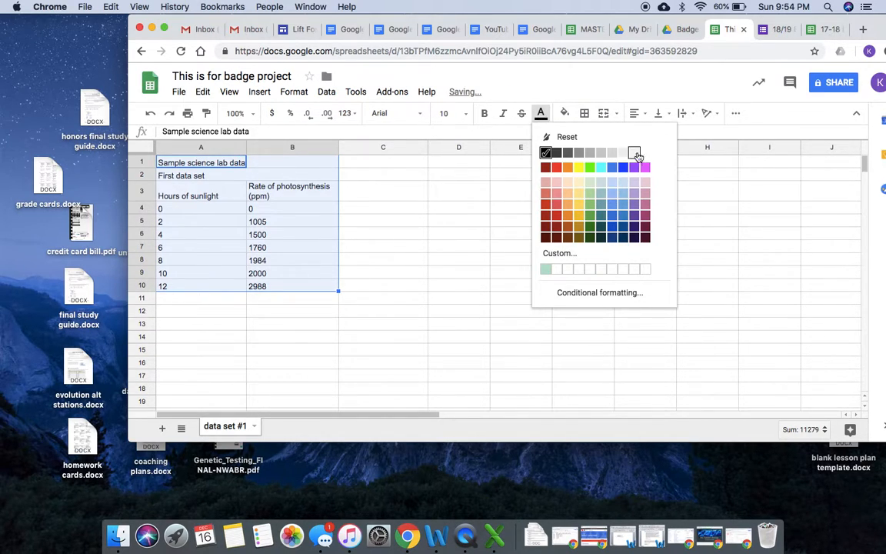
{"action": "left_click", "coordinate": [623, 169]}
{"action": "left_click", "coordinate": [423, 297]}
Insert a chart of the hours of sunlight and photosynthesis rate data in A3 to B10
{"action": "left_click_drag", "start_coordinate": [207, 197], "coordinate": [288, 291]}
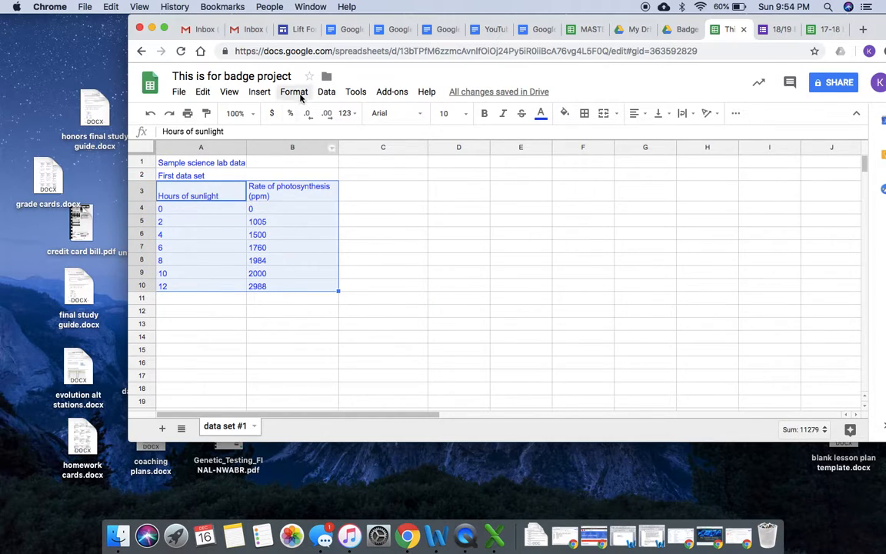
{"action": "left_click", "coordinate": [301, 95]}
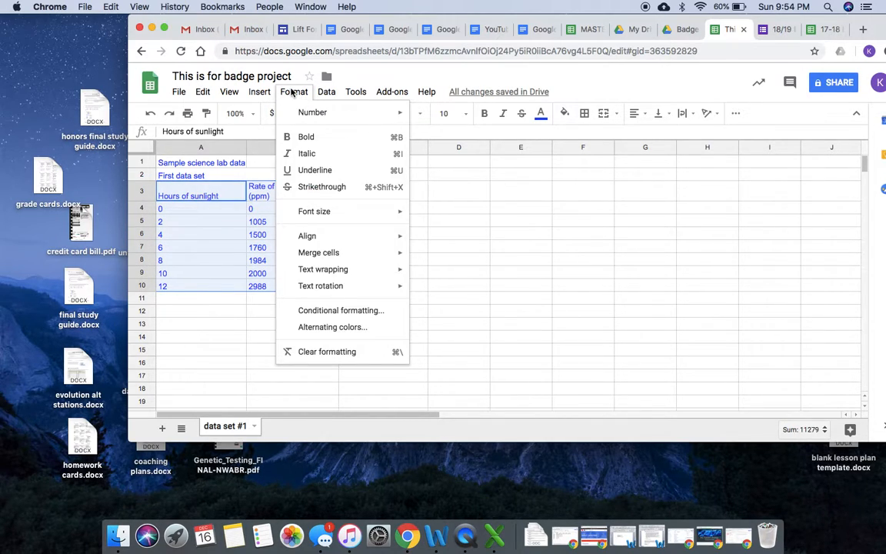
{"action": "mouse_move", "coordinate": [267, 94]}
{"action": "left_click", "coordinate": [284, 236]}
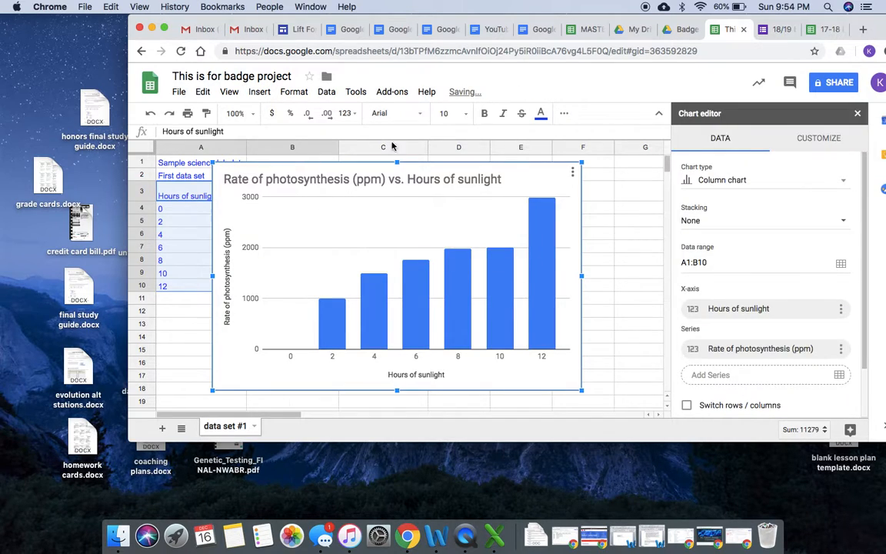
Change the chart type from column chart to line chart
{"action": "left_click", "coordinate": [743, 182]}
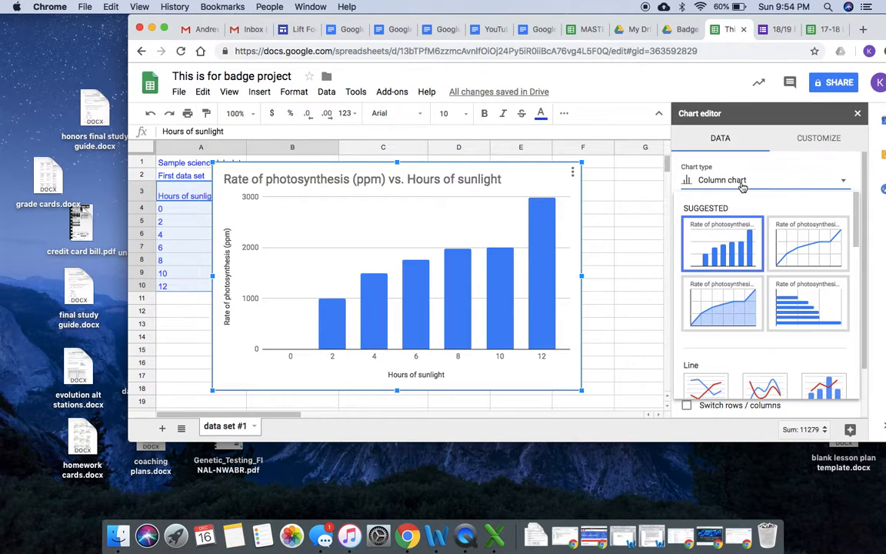
{"action": "left_click", "coordinate": [702, 385]}
{"action": "scroll", "coordinate": [752, 254], "scroll_direction": "down", "scroll_amount": 1}
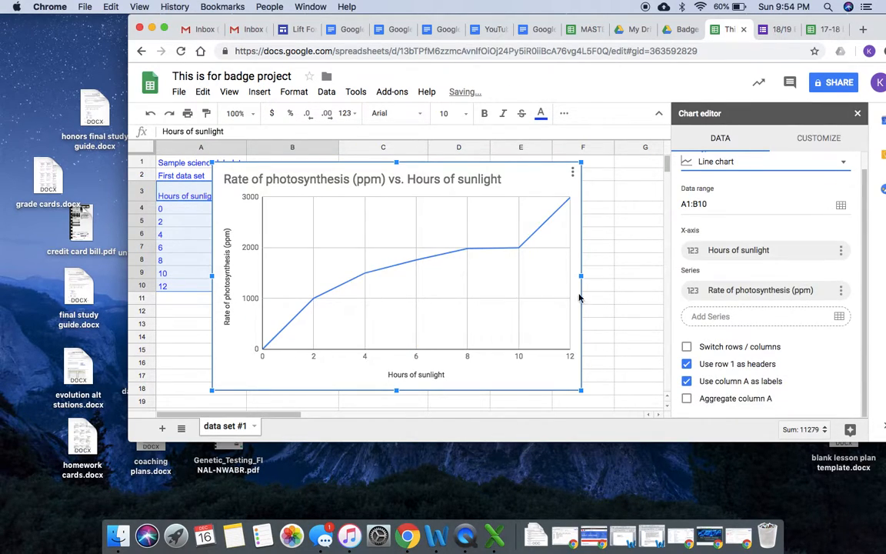
Set the point size of the chart's rate of photosynthesis series to 7px
{"action": "left_click", "coordinate": [774, 141]}
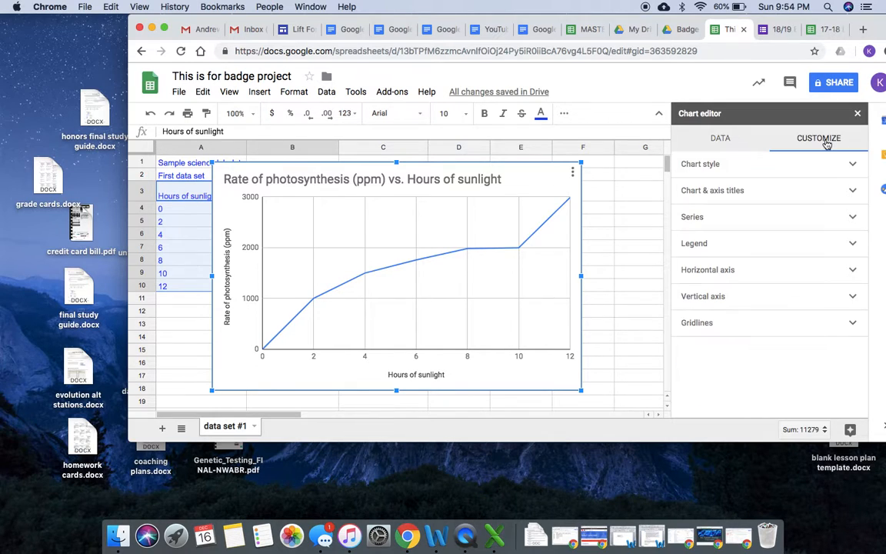
{"action": "left_click", "coordinate": [713, 220]}
{"action": "scroll", "coordinate": [723, 246], "scroll_direction": "down", "scroll_amount": 2}
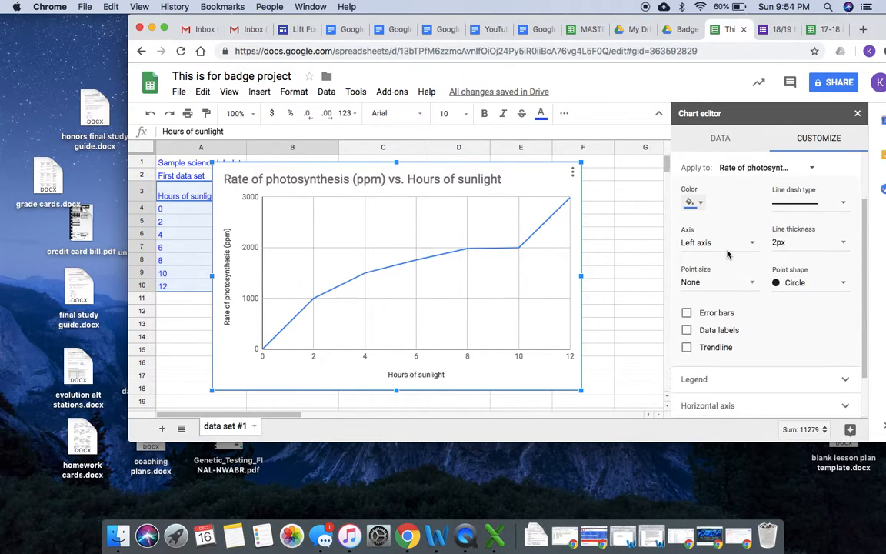
{"action": "left_click", "coordinate": [751, 282]}
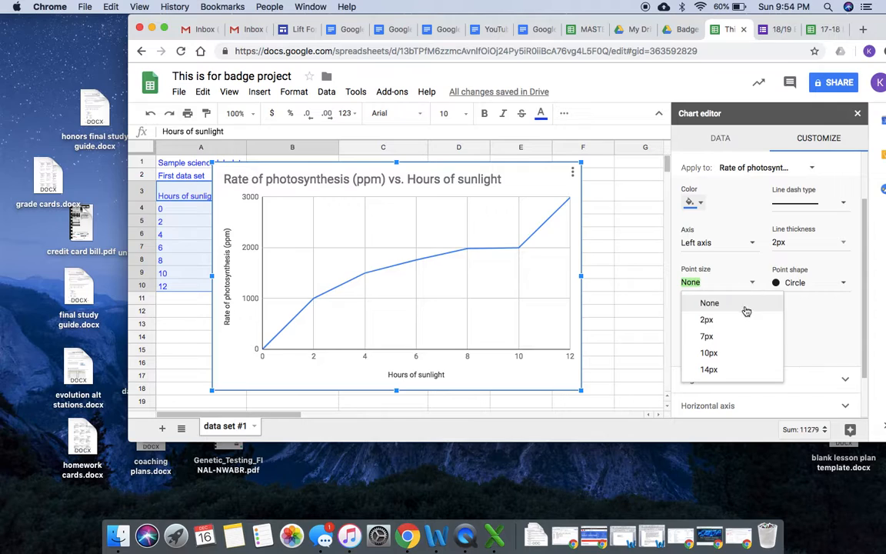
{"action": "left_click", "coordinate": [735, 337]}
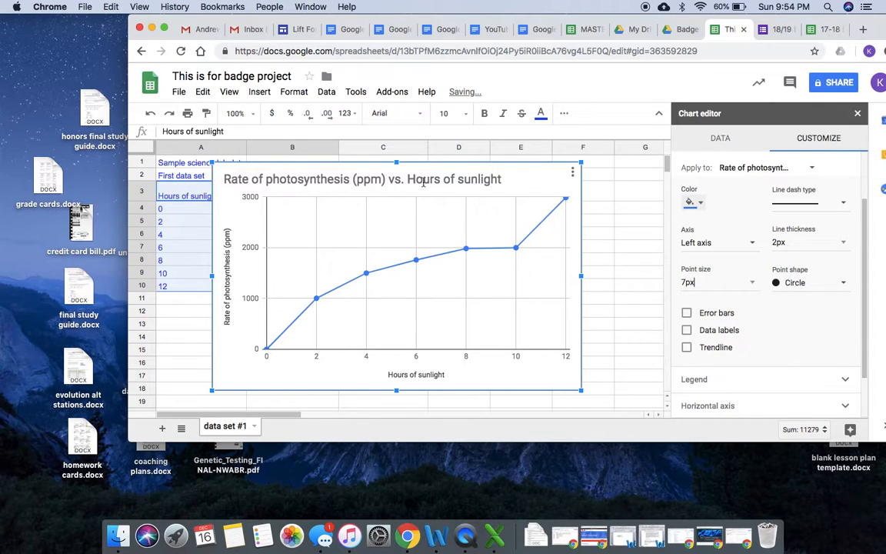
Reorder the chart title to read "Hours of sunlight vs. Rate of photosynthesis (ppm)" and close the chart editor
{"action": "left_click", "coordinate": [383, 176]}
{"action": "left_click_drag", "start_coordinate": [370, 179], "coordinate": [446, 179]}
{"action": "key", "text": "super+x"}
{"action": "left_click", "coordinate": [224, 179]}
{"action": "key", "text": "super+v"}
{"action": "type", "text": "vs."}
{"action": "double_click", "coordinate": [459, 178]}
{"action": "key", "text": "BackSpace"}
{"action": "left_click", "coordinate": [747, 137]}
{"action": "left_click", "coordinate": [570, 177]}
{"action": "left_click", "coordinate": [573, 170]}
{"action": "left_click", "coordinate": [706, 363]}
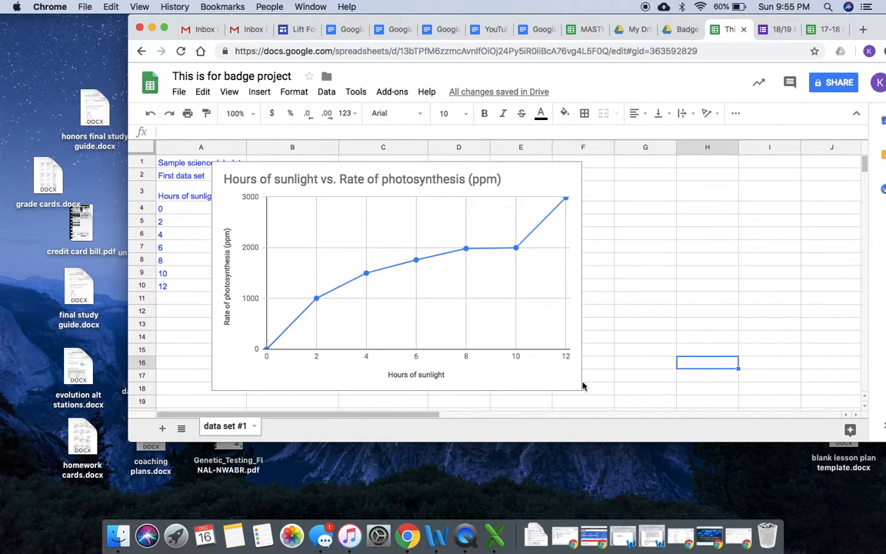
Move the chart beside the data table so it starts in column D and uncovers columns A to C
{"action": "right_click", "coordinate": [558, 378]}
{"action": "left_click", "coordinate": [526, 393]}
{"action": "left_click", "coordinate": [296, 162]}
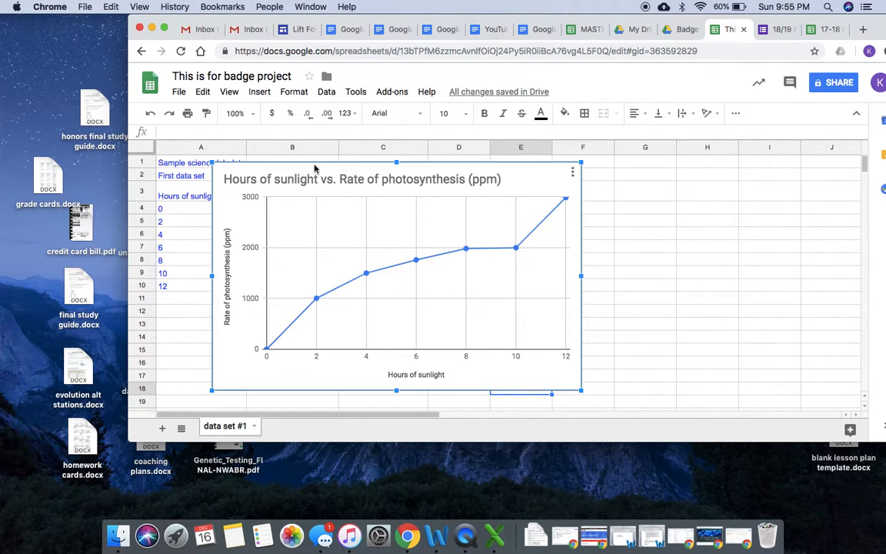
{"action": "left_click", "coordinate": [203, 92]}
{"action": "left_click", "coordinate": [223, 170]}
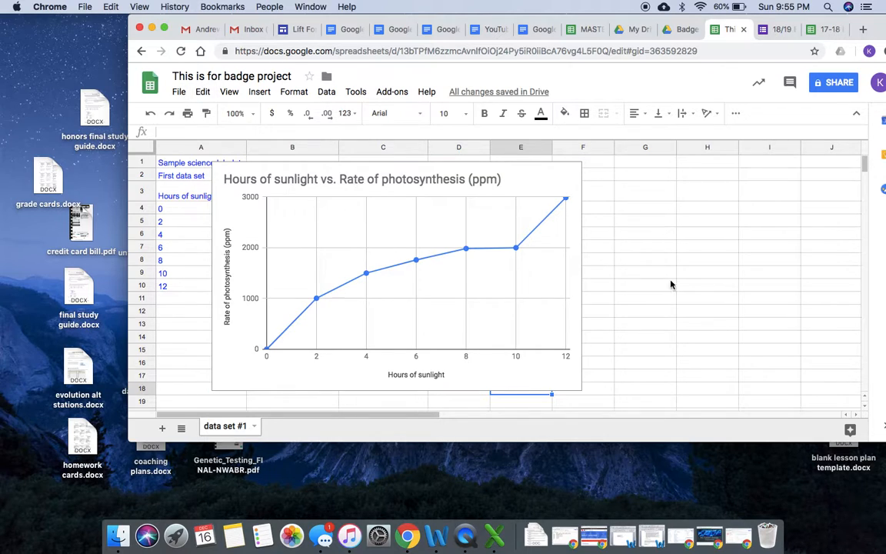
{"action": "left_click_drag", "start_coordinate": [536, 187], "coordinate": [759, 189]}
{"action": "left_click", "coordinate": [389, 221]}
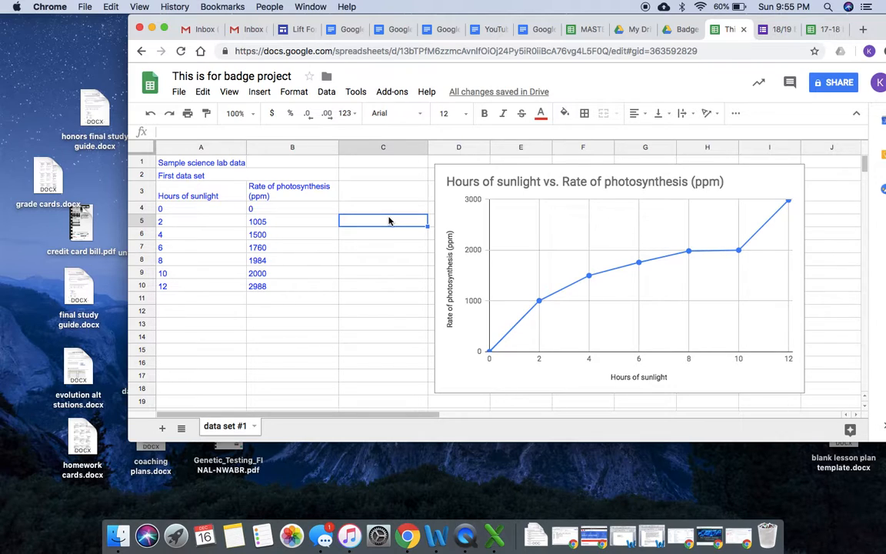
Consult the Google Sheets 1 badge checklist and insert one column to the right of column C in the spreadsheet
{"action": "left_click", "coordinate": [333, 32]}
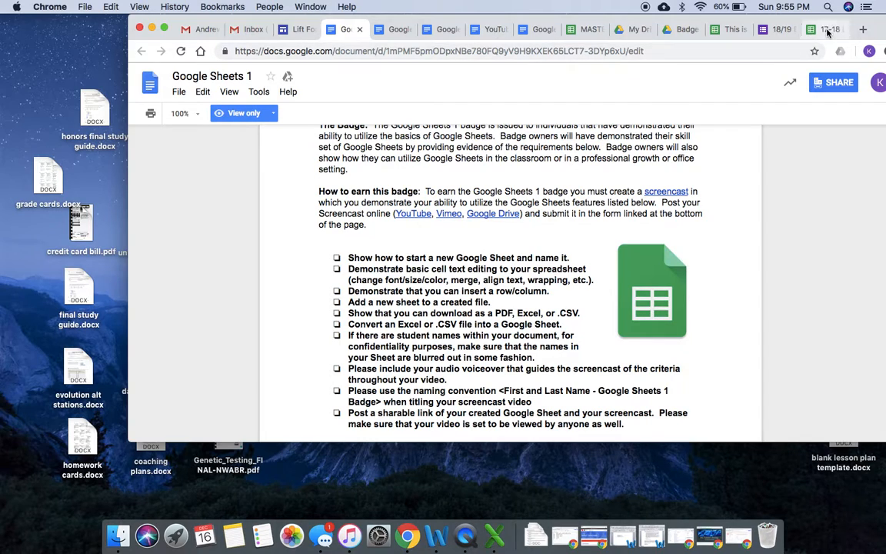
{"action": "left_click", "coordinate": [728, 32]}
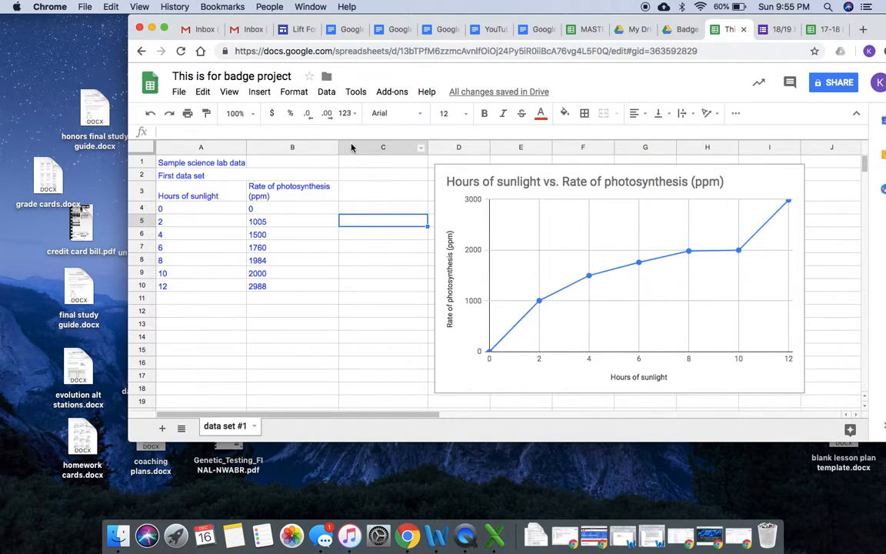
{"action": "left_click", "coordinate": [352, 147]}
{"action": "left_click", "coordinate": [257, 93]}
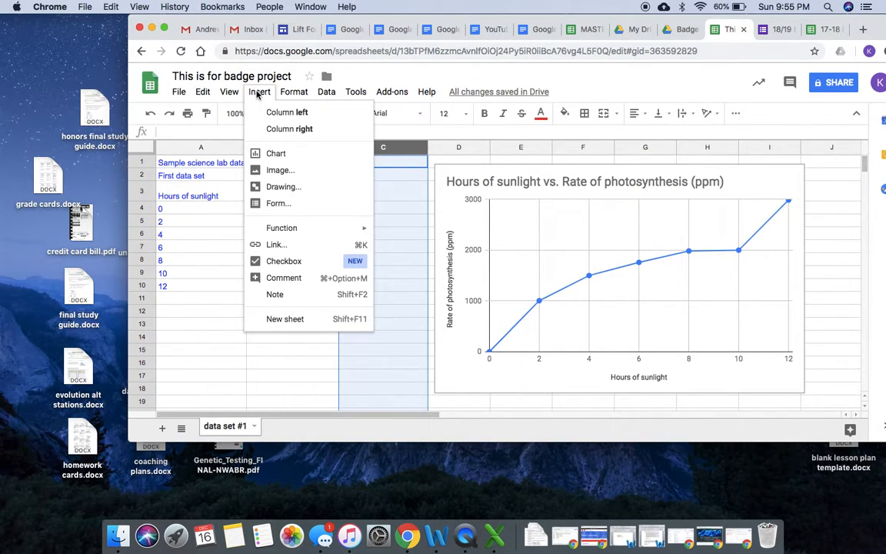
{"action": "left_click", "coordinate": [257, 94]}
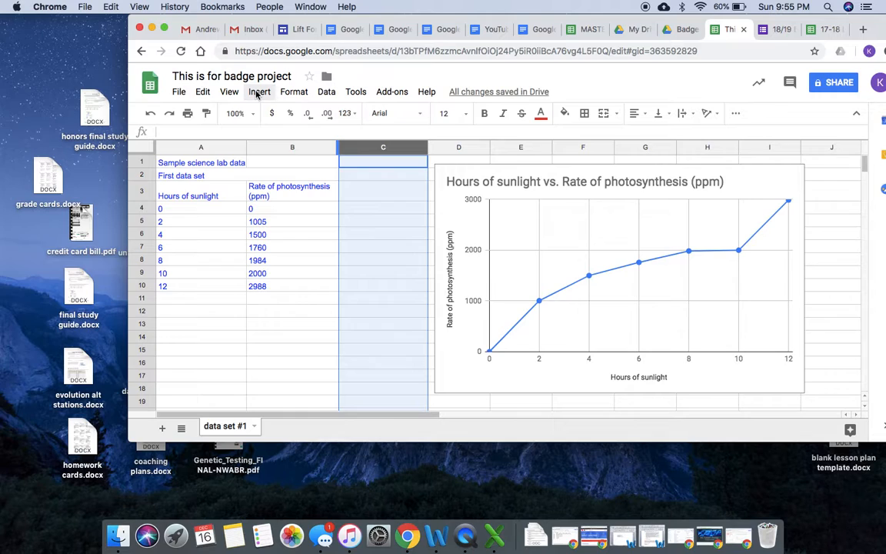
{"action": "right_click", "coordinate": [367, 152]}
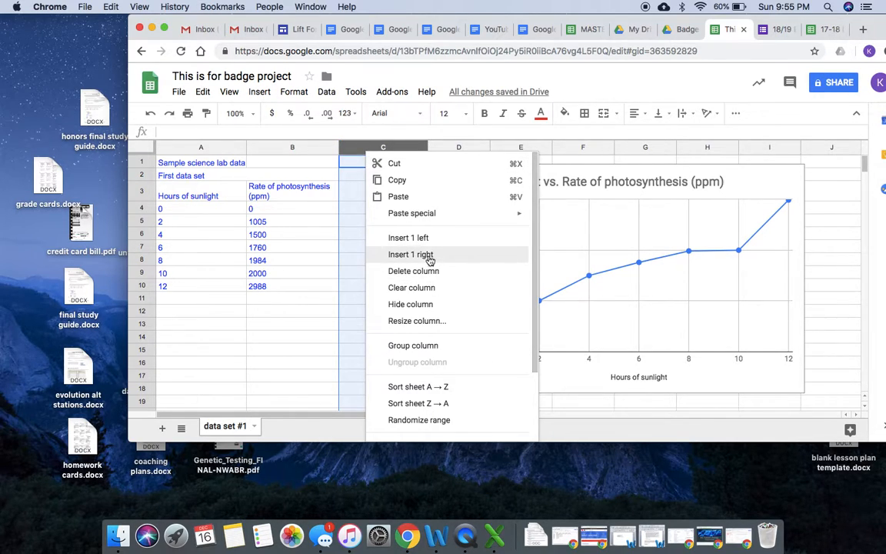
{"action": "left_click", "coordinate": [412, 254]}
Insert one blank row below row 11
{"action": "left_click", "coordinate": [143, 298]}
{"action": "right_click", "coordinate": [146, 297]}
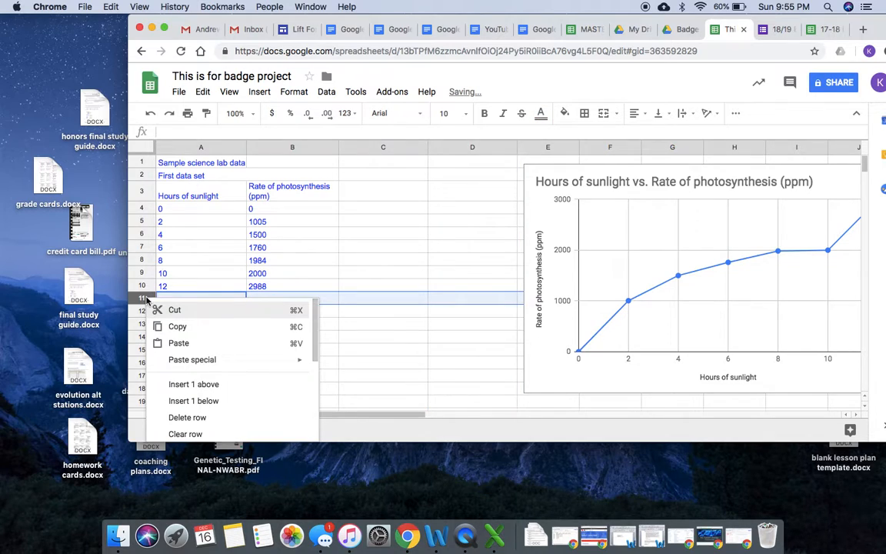
{"action": "left_click", "coordinate": [233, 405]}
{"action": "left_click", "coordinate": [332, 368]}
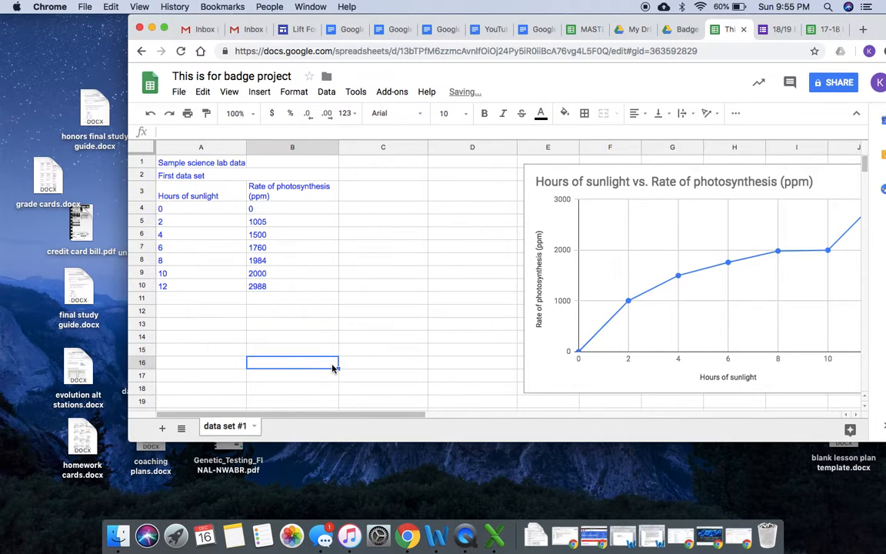
Consult the badge checklist again and add a new sheet named "data set #2" to the spreadsheet
{"action": "left_click", "coordinate": [346, 31]}
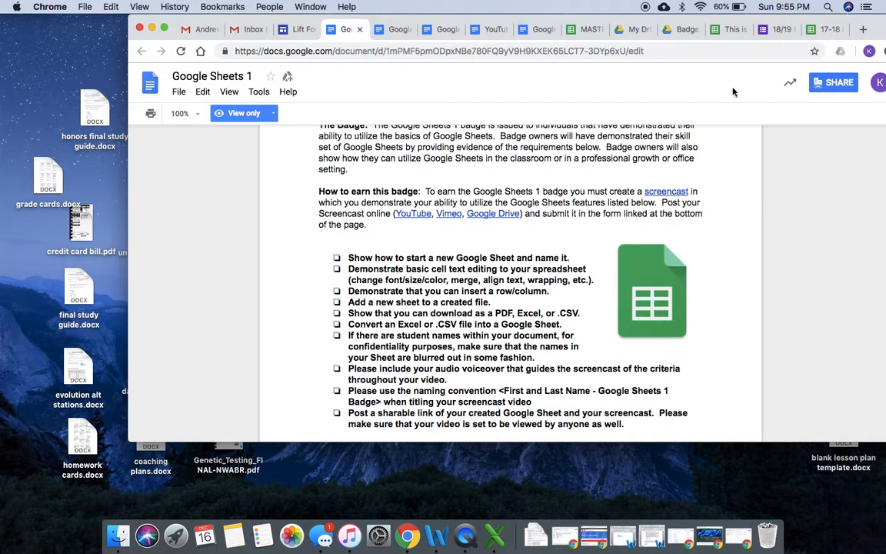
{"action": "left_click", "coordinate": [731, 30]}
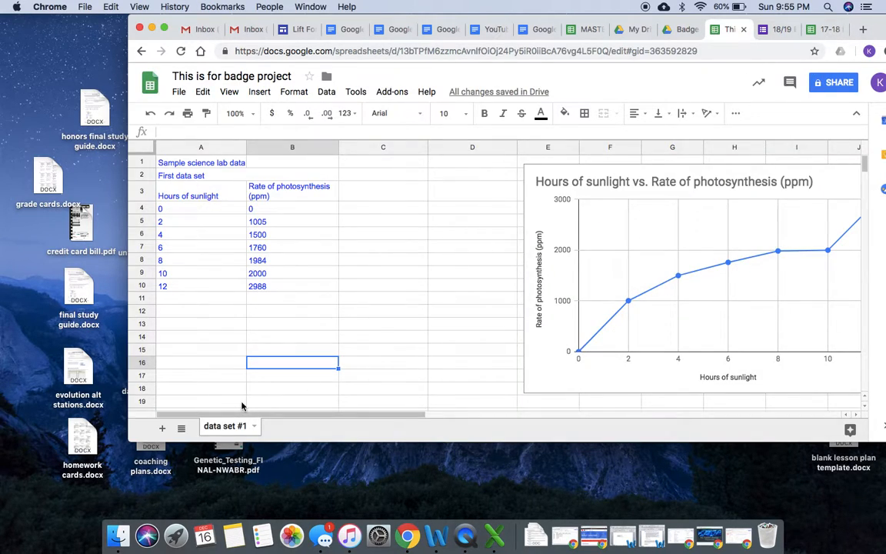
{"action": "left_click", "coordinate": [162, 428]}
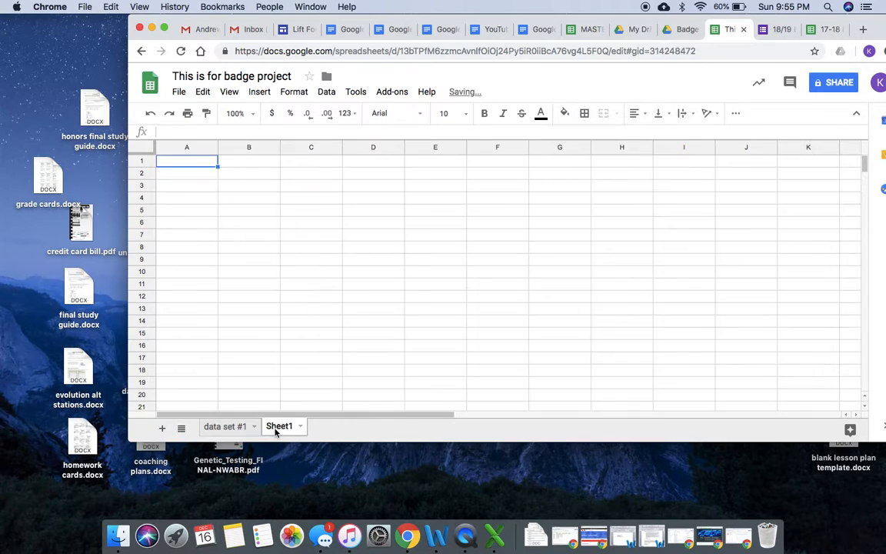
{"action": "right_click", "coordinate": [279, 425]}
{"action": "left_click", "coordinate": [288, 298]}
{"action": "type", "text": "data set #2"}
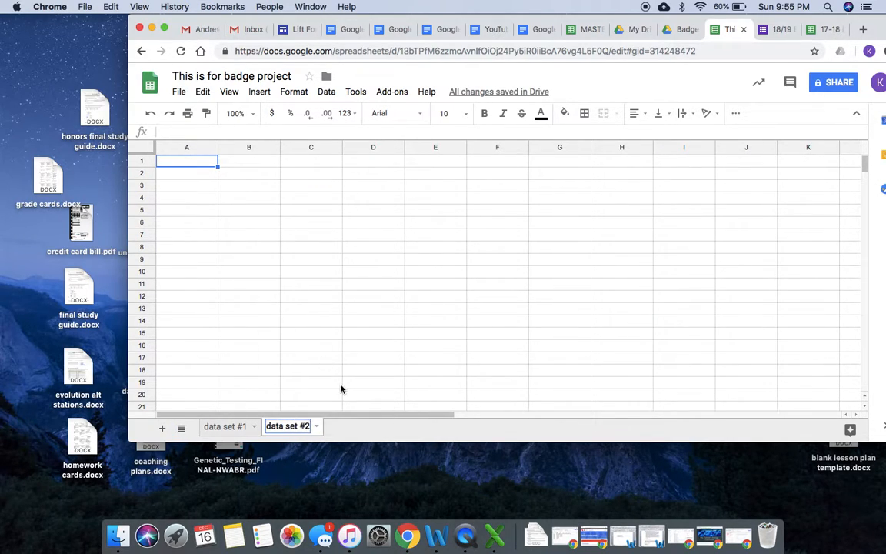
{"action": "left_click", "coordinate": [340, 387]}
Return to the data set #1 sheet and download the spreadsheet as a Microsoft Excel (.xlsx) file to the Desktop
{"action": "left_click", "coordinate": [230, 428]}
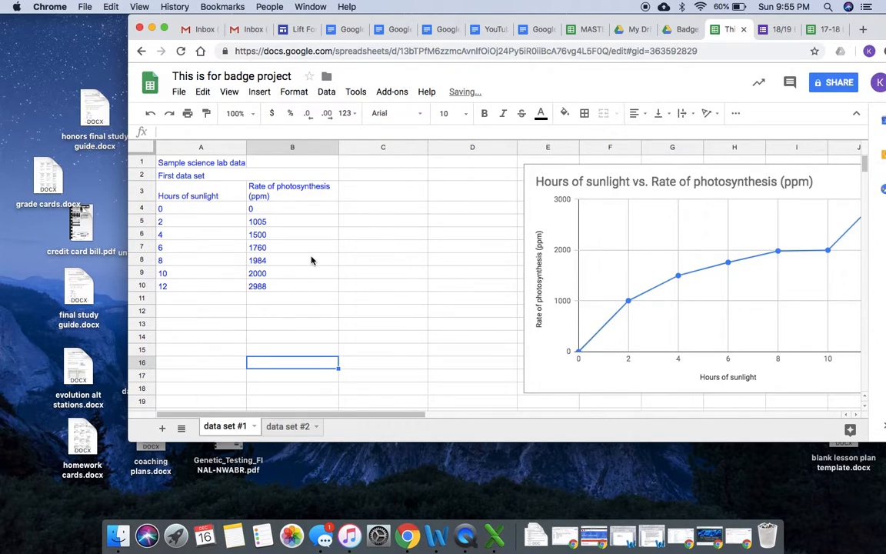
{"action": "left_click", "coordinate": [363, 318]}
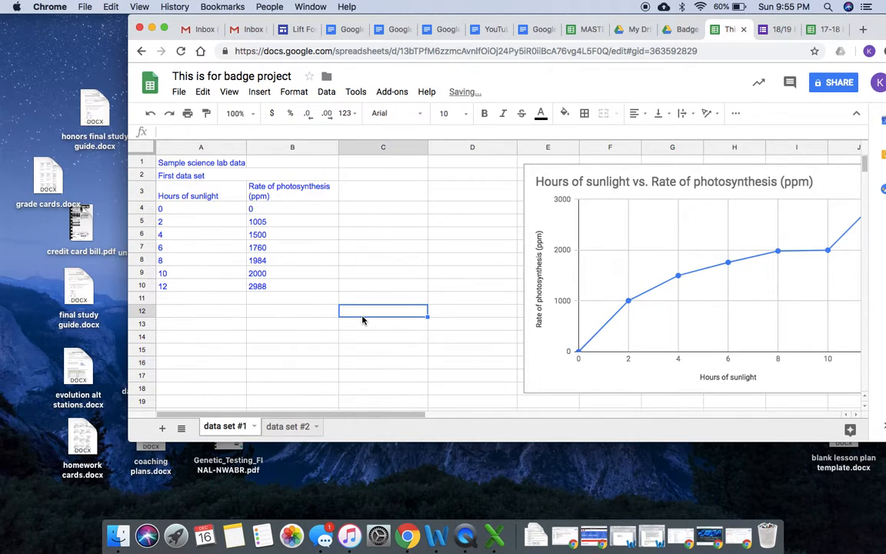
{"action": "left_click", "coordinate": [178, 92]}
{"action": "mouse_move", "coordinate": [252, 218]}
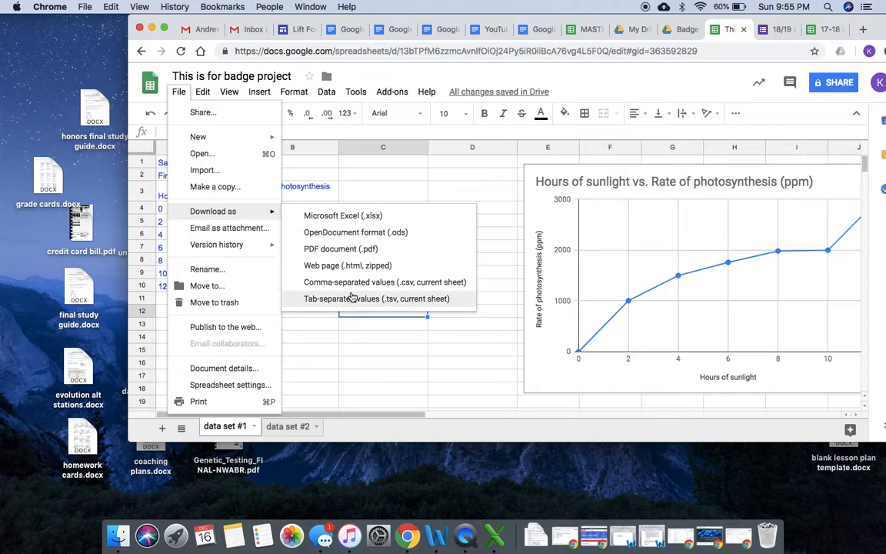
{"action": "left_click", "coordinate": [376, 216]}
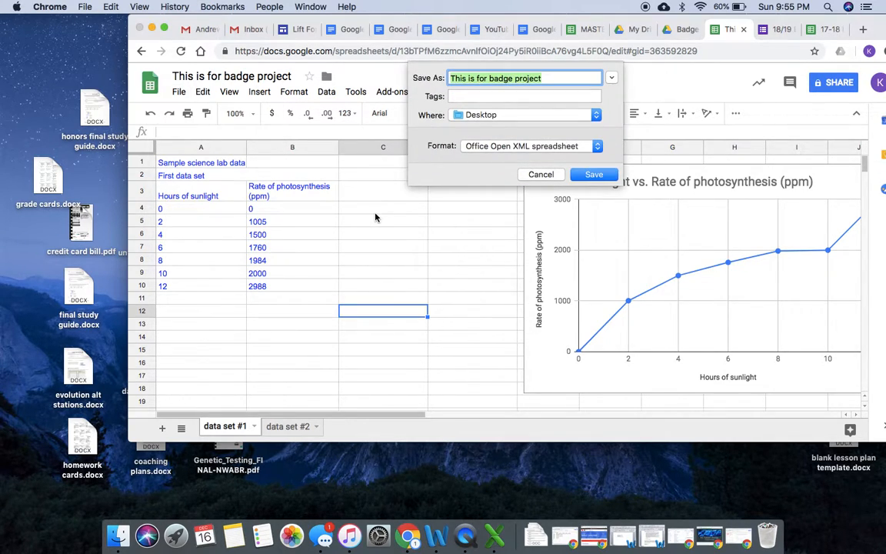
{"action": "key", "text": "Return"}
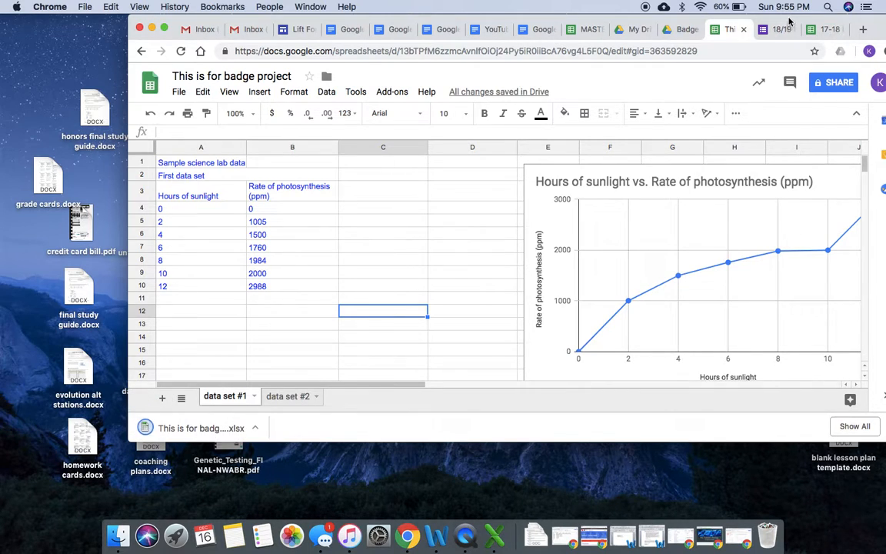
Switch to the Badge Project folder in Google Drive and remove the existing "This is for badge project.xlsx" file
{"action": "left_click_drag", "start_coordinate": [727, 18], "coordinate": [649, 11]}
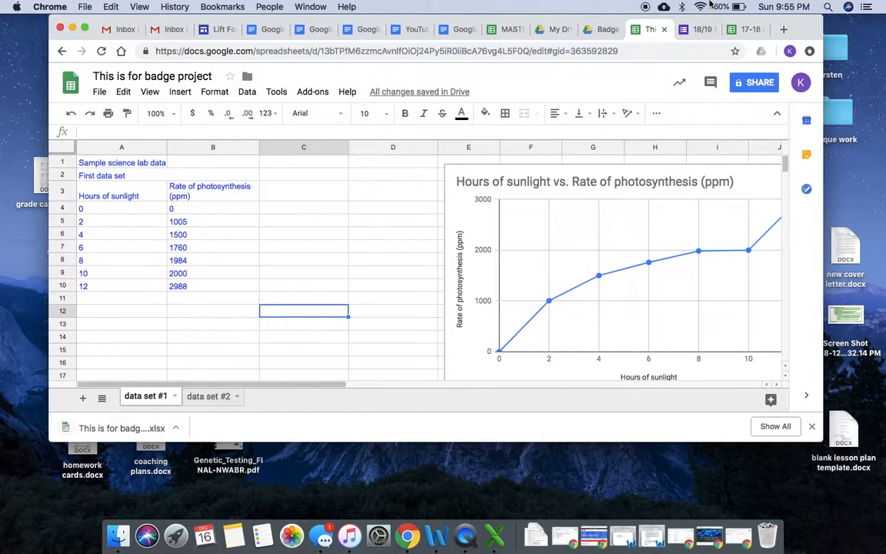
{"action": "left_click", "coordinate": [609, 31]}
{"action": "key", "text": "Escape"}
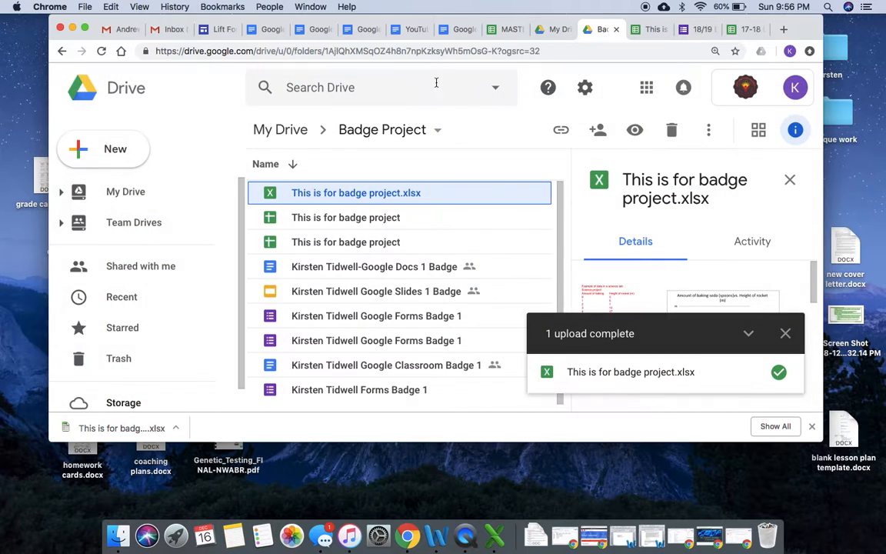
{"action": "right_click", "coordinate": [346, 200]}
{"action": "left_click", "coordinate": [416, 384]}
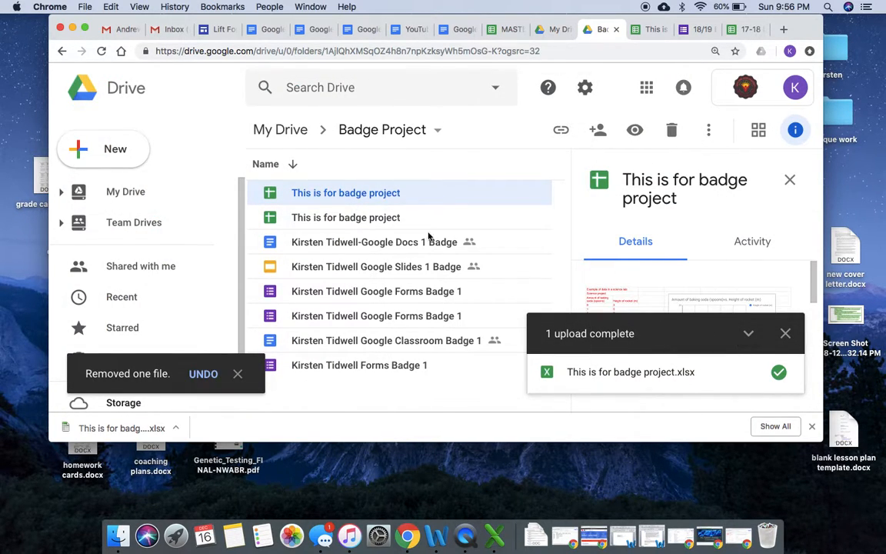
Upload "This is for badge project.xlsx" from the Desktop to the Badge Project folder and dismiss the upload notice
{"action": "left_click", "coordinate": [109, 147]}
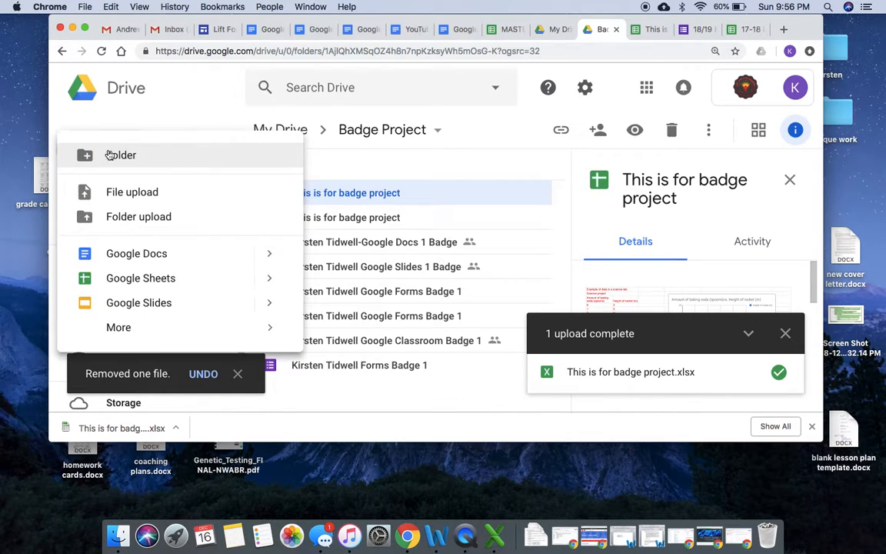
{"action": "left_click", "coordinate": [151, 197]}
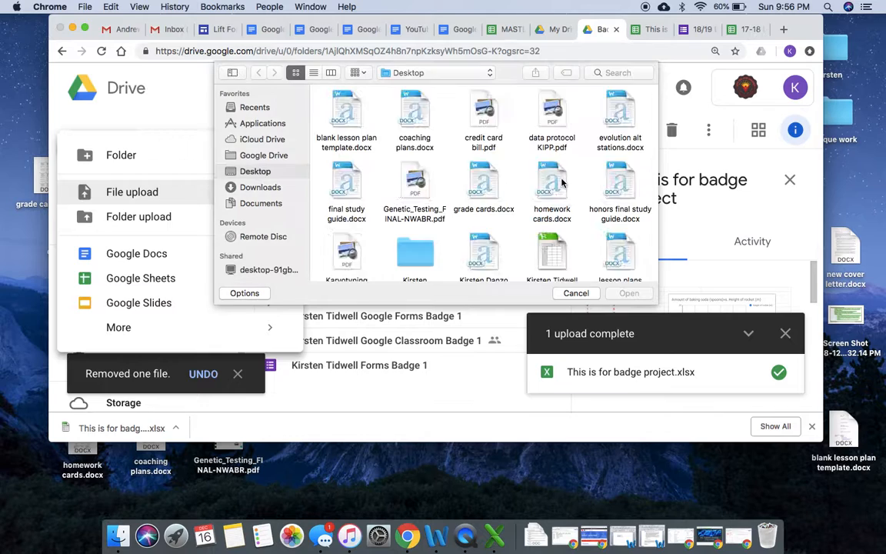
{"action": "scroll", "coordinate": [563, 182], "scroll_direction": "down", "scroll_amount": 5}
{"action": "left_click", "coordinate": [418, 223]}
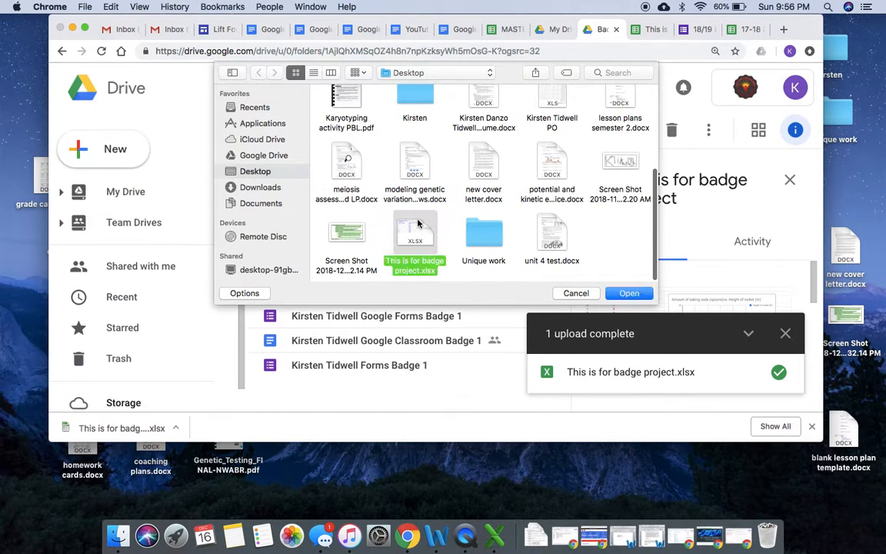
{"action": "left_click", "coordinate": [634, 295]}
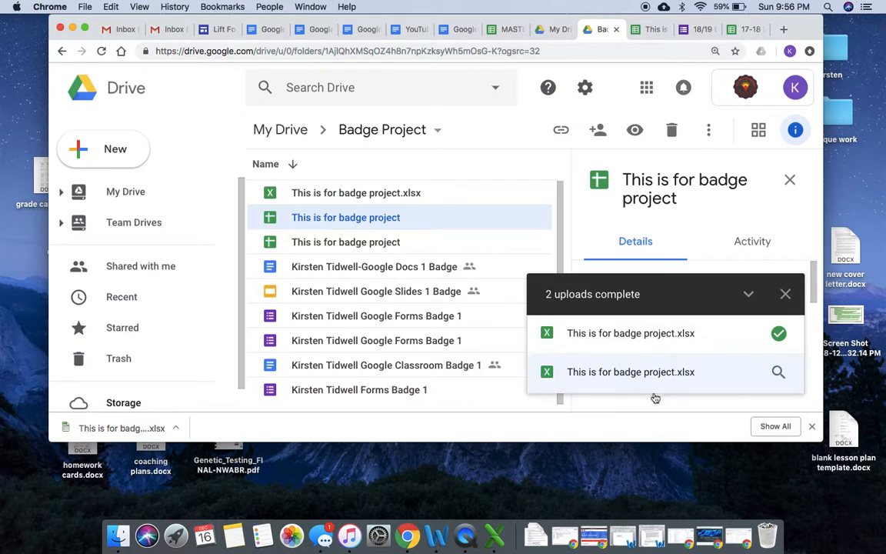
{"action": "left_click", "coordinate": [786, 294]}
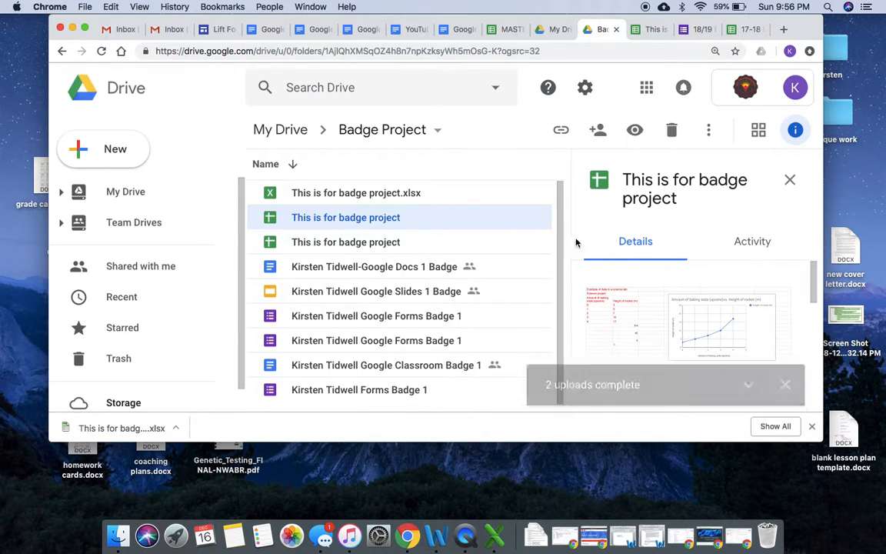
Open "This is for badge project.xlsx" with Google Sheets to convert it, and enlarge the browser window
{"action": "double_click", "coordinate": [394, 193]}
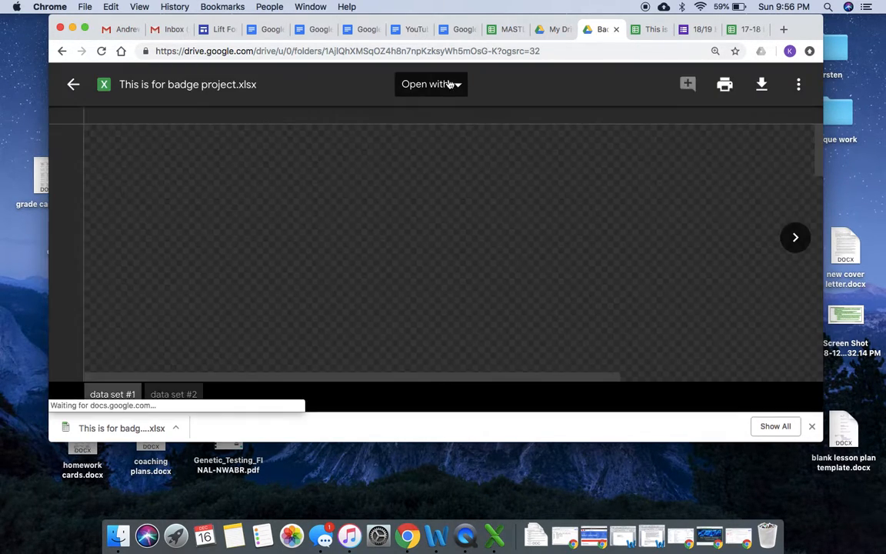
{"action": "left_click", "coordinate": [453, 84]}
{"action": "left_click", "coordinate": [456, 135]}
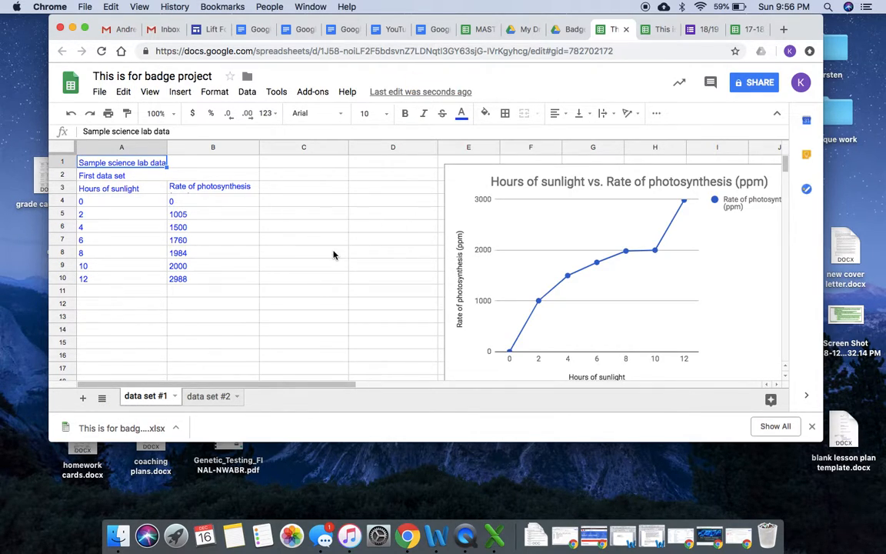
{"action": "left_click_drag", "start_coordinate": [822, 440], "coordinate": [871, 465]}
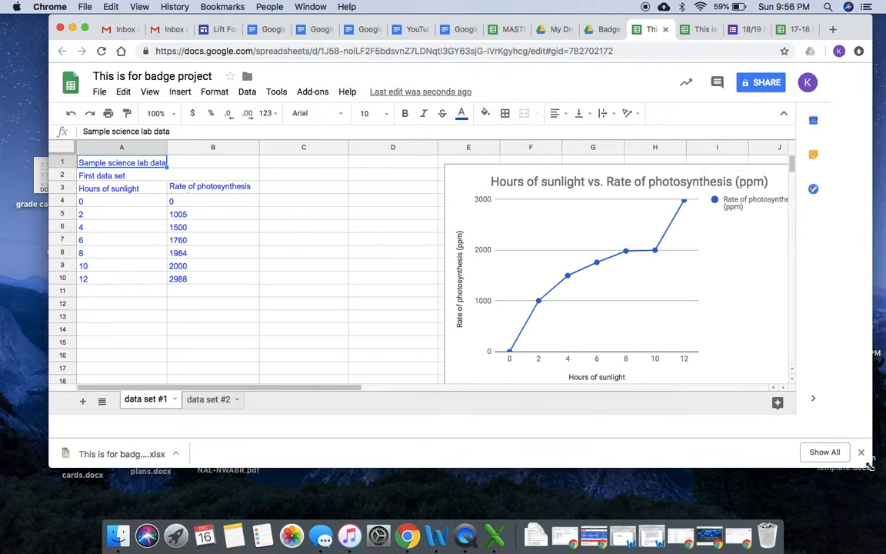
Calculate the average of the photosynthesis rates in B4:B10 with an AVERAGE formula in cell B12
{"action": "left_click", "coordinate": [245, 333]}
{"action": "left_click", "coordinate": [194, 295]}
{"action": "left_click", "coordinate": [194, 308]}
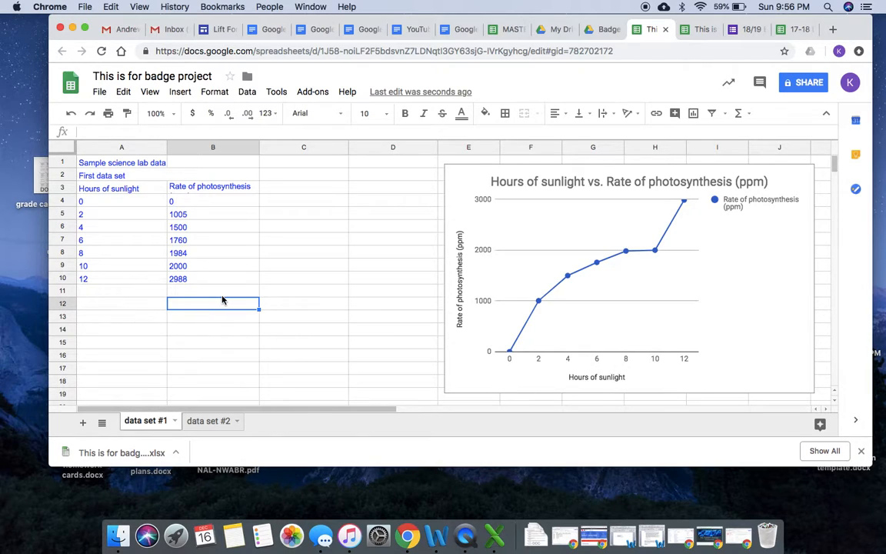
{"action": "type", "text": "=aver"}
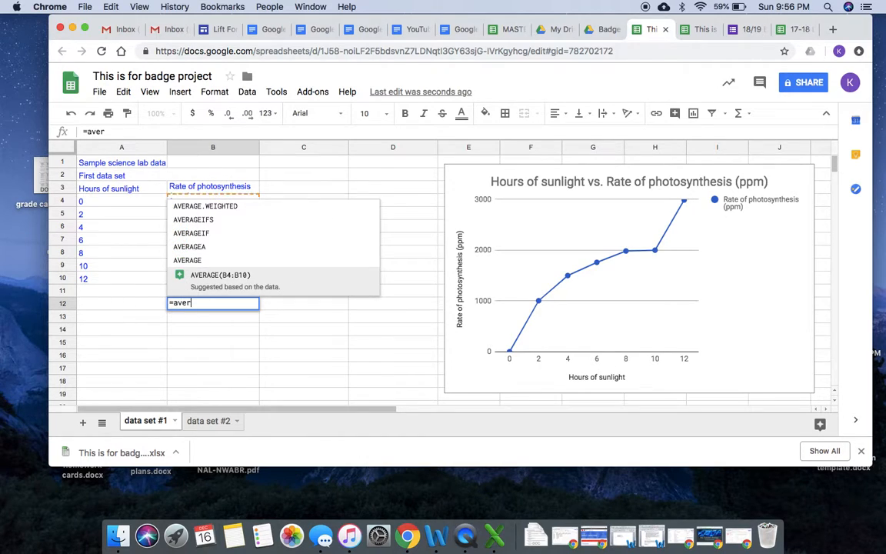
{"action": "left_click", "coordinate": [214, 262]}
{"action": "left_click_drag", "start_coordinate": [179, 200], "coordinate": [194, 283]}
{"action": "key", "text": "Return"}
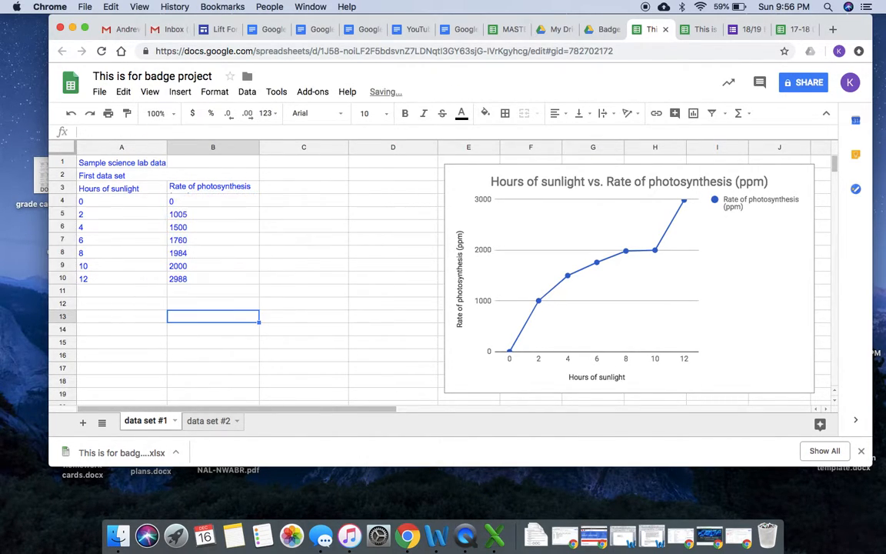
Add up the photosynthesis rates in B4:B10 with a SUM formula in cell B13
{"action": "type", "text": "=sum"}
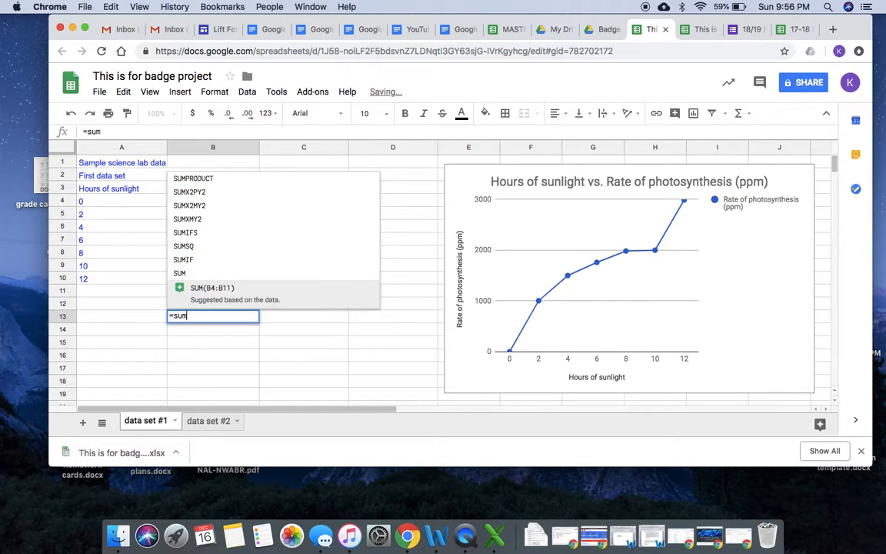
{"action": "left_click", "coordinate": [189, 290]}
{"action": "left_click_drag", "start_coordinate": [189, 203], "coordinate": [187, 278]}
Count the photosynthesis rate entries in B4:B10 with a COUNT formula in cell B14
{"action": "left_click", "coordinate": [207, 329]}
{"action": "type", "text": "=count"}
{"action": "key", "text": "Tab"}
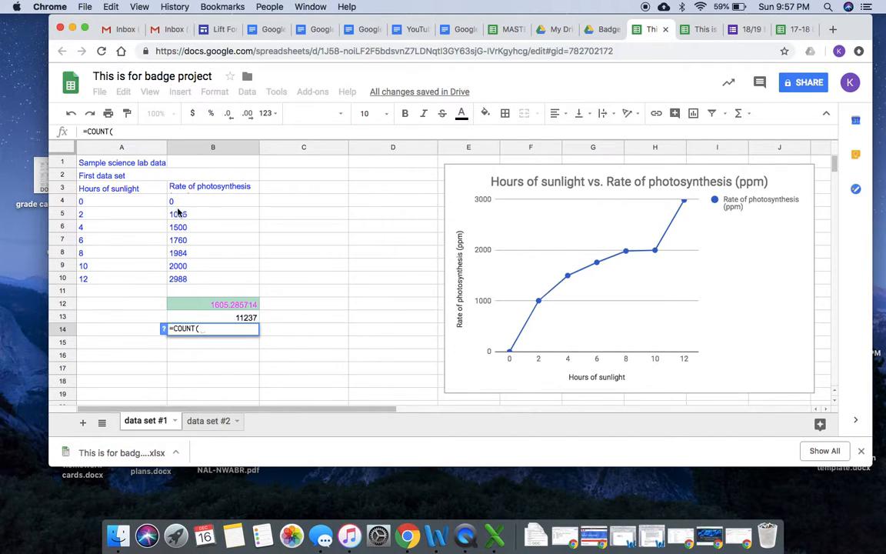
{"action": "left_click_drag", "start_coordinate": [178, 202], "coordinate": [180, 283]}
{"action": "key", "text": "Return"}
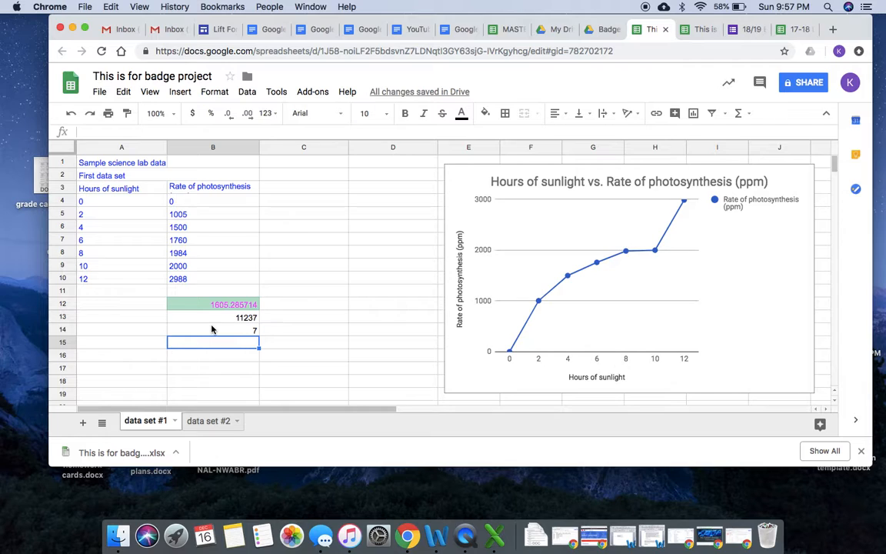
Add a conditional formatting rule to A1:B10 that formats cells with values less than 70
{"action": "left_click", "coordinate": [219, 281]}
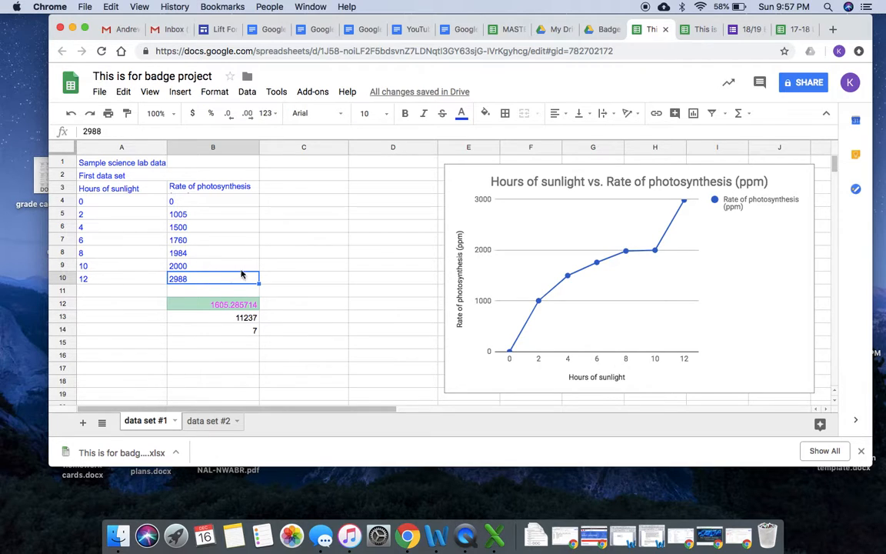
{"action": "left_click_drag", "start_coordinate": [94, 162], "coordinate": [217, 280]}
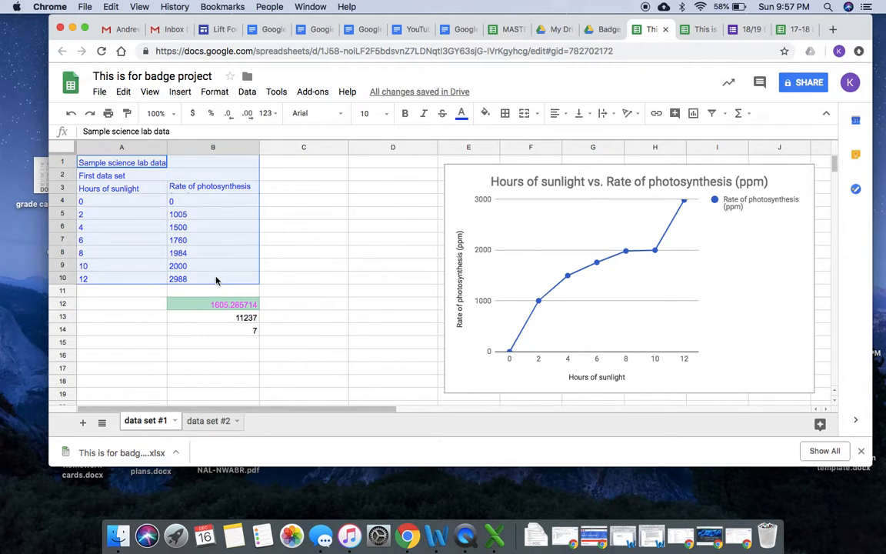
{"action": "left_click", "coordinate": [215, 91]}
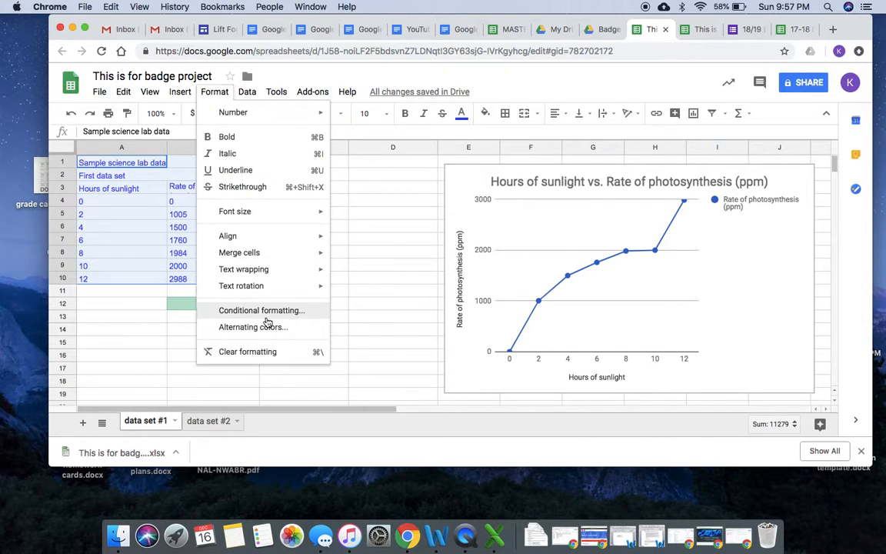
{"action": "left_click", "coordinate": [265, 312]}
{"action": "left_click", "coordinate": [754, 235]}
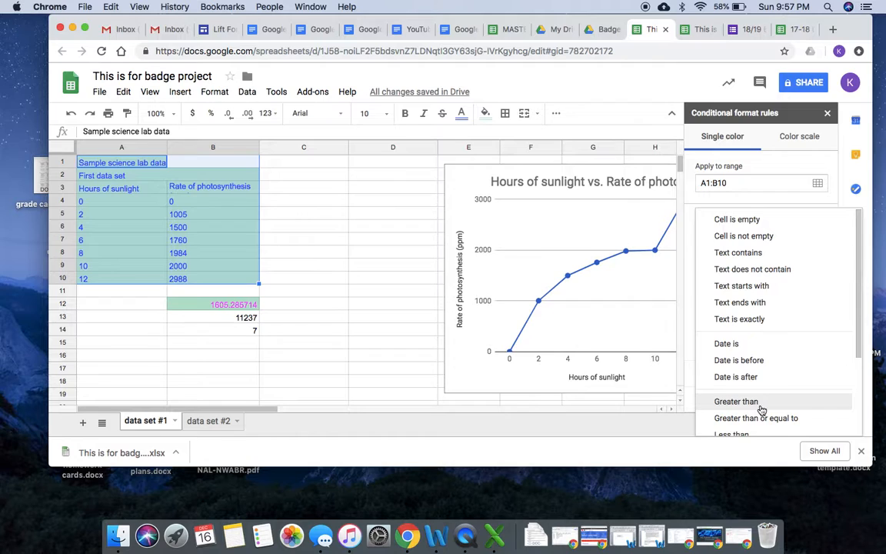
{"action": "scroll", "coordinate": [763, 396], "scroll_direction": "down", "scroll_amount": 2}
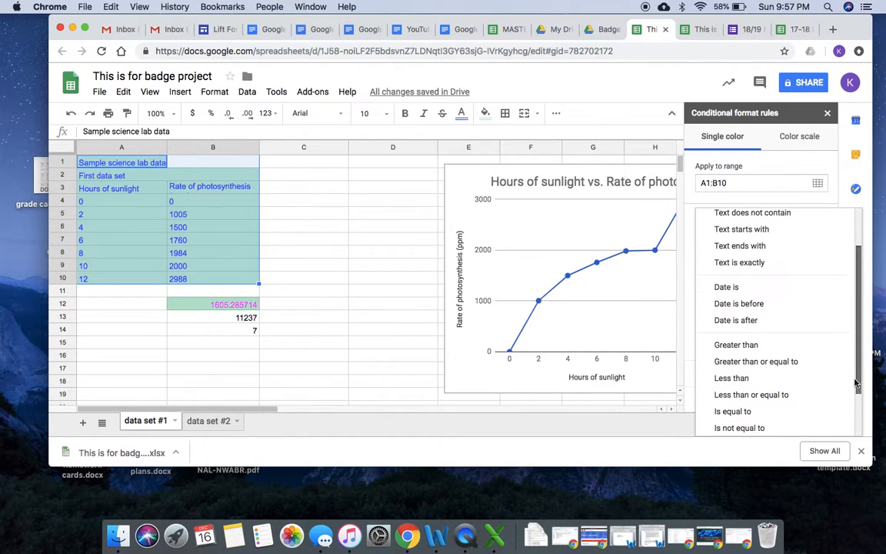
{"action": "left_click", "coordinate": [762, 379]}
{"action": "left_click", "coordinate": [728, 260]}
{"action": "type", "text": "70"}
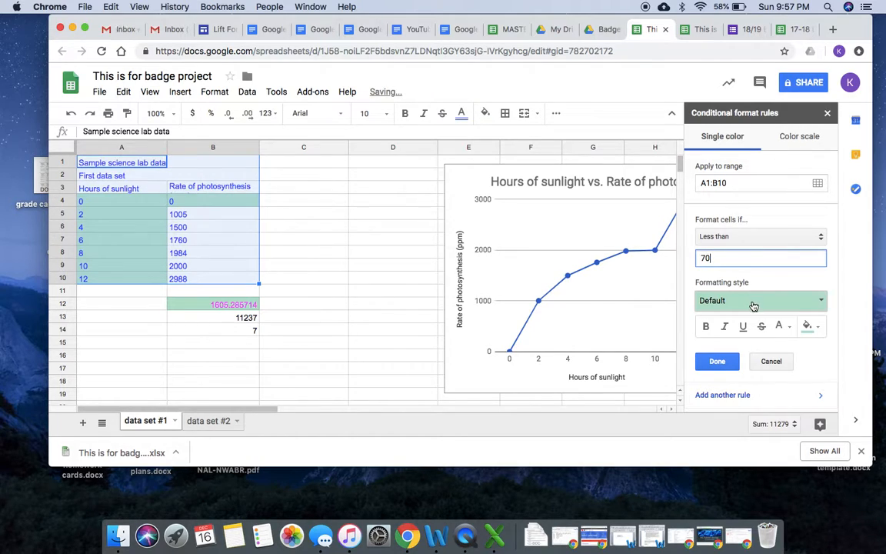
Give the less-than-70 rule a red fill and close the conditional format rules
{"action": "left_click", "coordinate": [808, 327]}
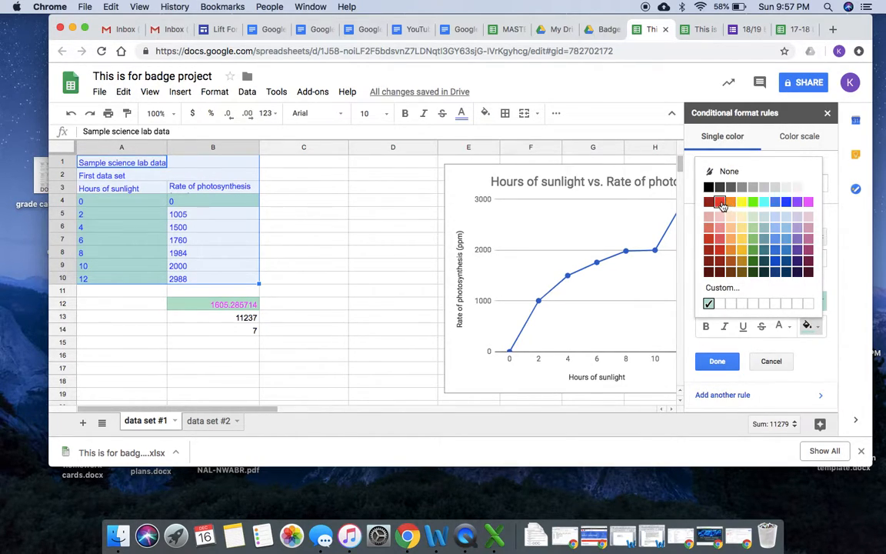
{"action": "left_click", "coordinate": [718, 198]}
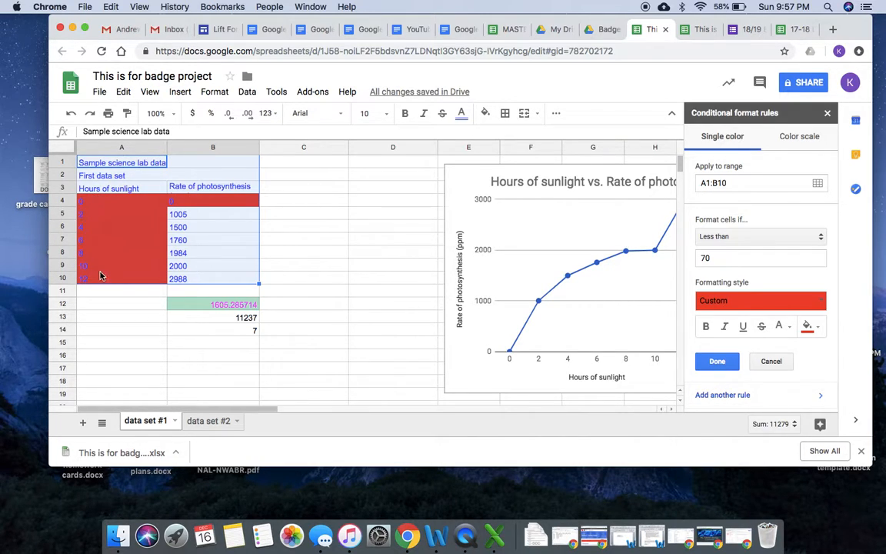
{"action": "left_click", "coordinate": [827, 113]}
Review the requirements in the Google Sheets 1 badge document against the completed tasks
{"action": "left_click", "coordinate": [262, 31]}
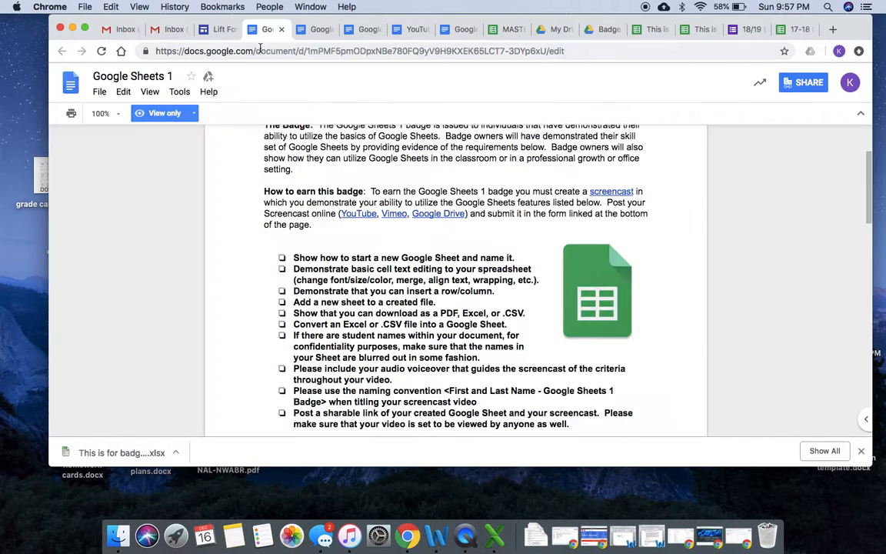
{"action": "scroll", "coordinate": [296, 350], "scroll_direction": "down", "scroll_amount": 3}
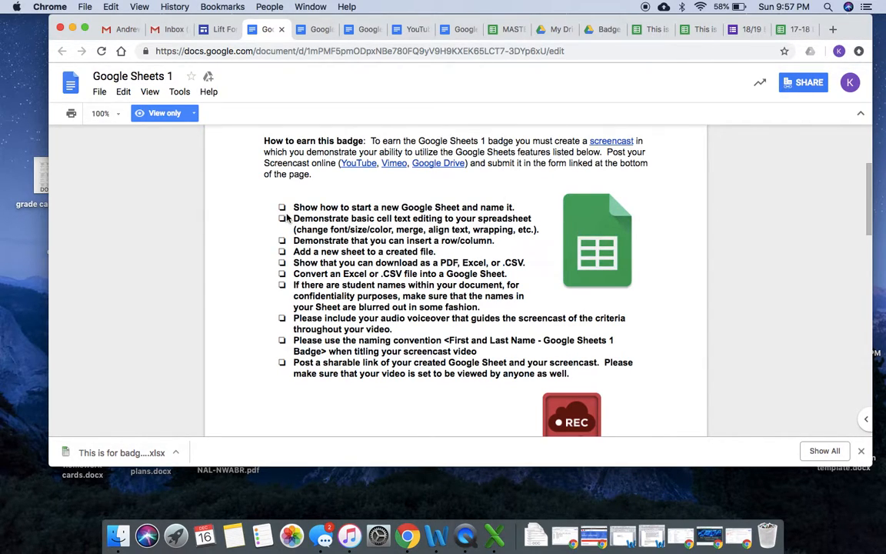
{"action": "left_click", "coordinate": [692, 31]}
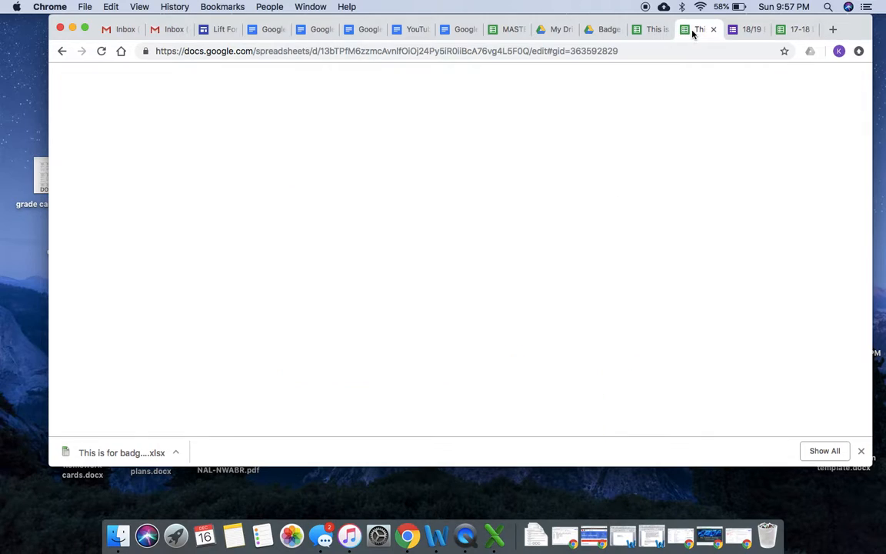
Dismiss the downloads bar, reload the Badge Project folder page in Drive, and recheck the badge document meanwhile
{"action": "left_click", "coordinate": [599, 30]}
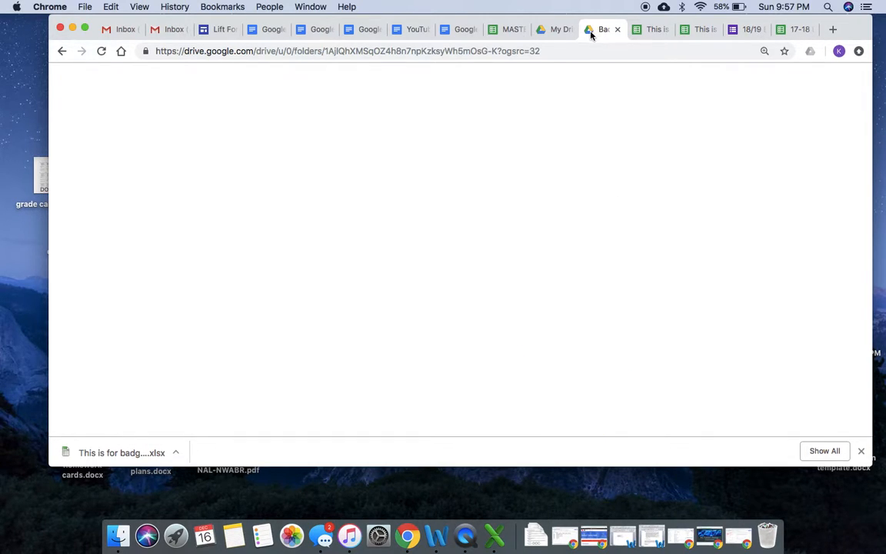
{"action": "left_click", "coordinate": [861, 451]}
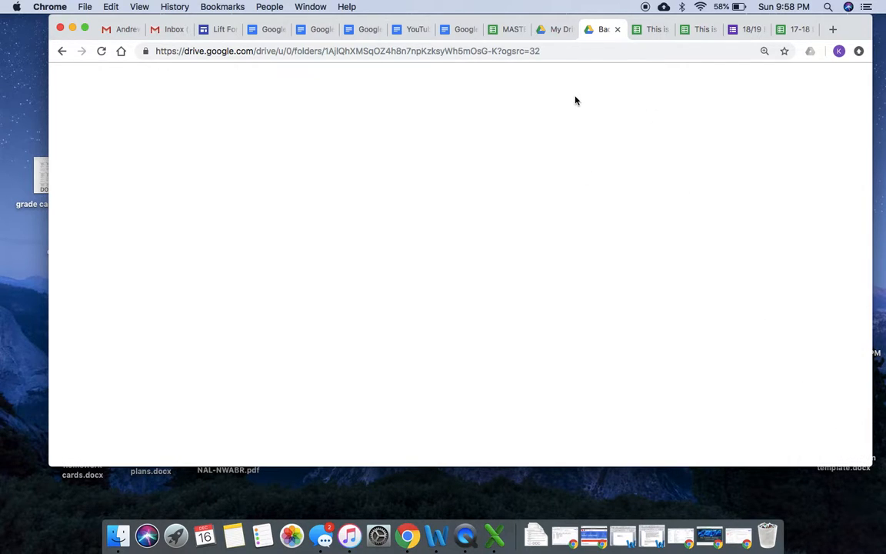
{"action": "left_click", "coordinate": [528, 52]}
{"action": "key", "text": "Return"}
{"action": "left_click", "coordinate": [262, 31]}
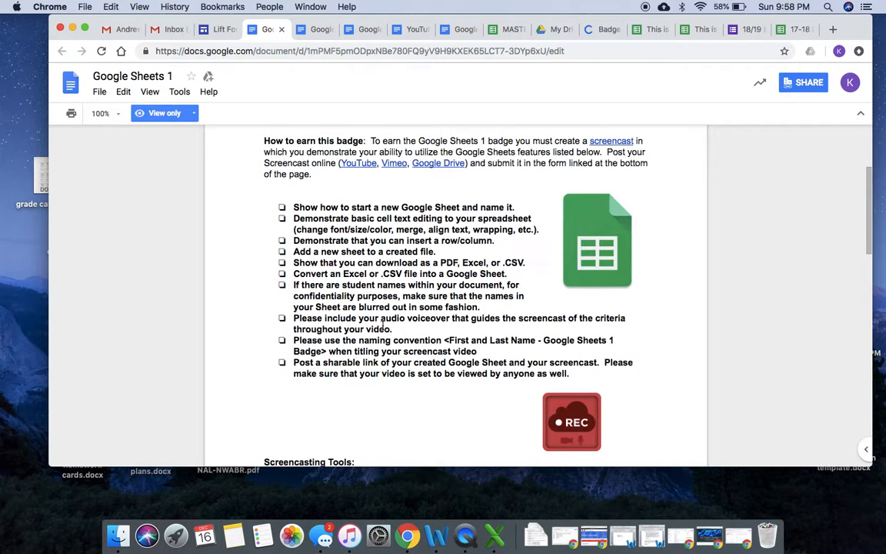
{"action": "left_click", "coordinate": [601, 29]}
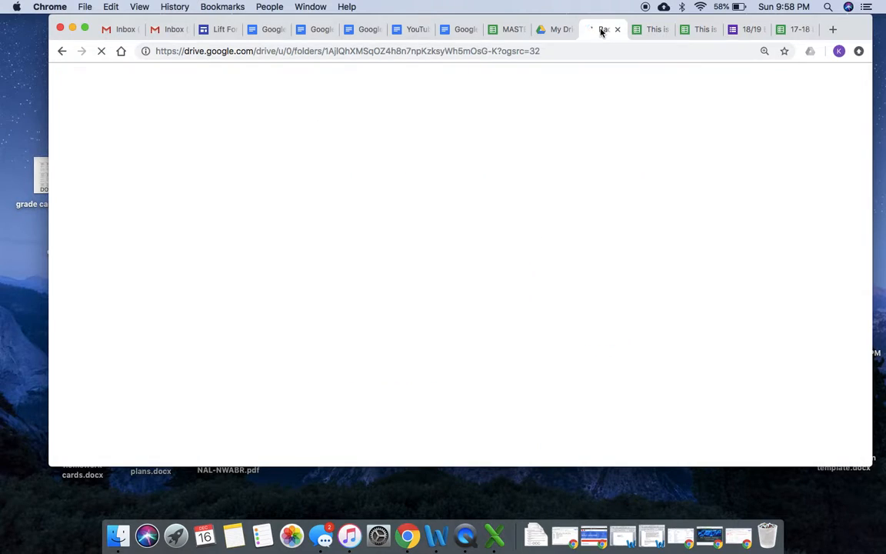
In the converted spreadsheet, show the options for creating a new spreadsheet and select the file title to demonstrate renaming
{"action": "left_click", "coordinate": [649, 30]}
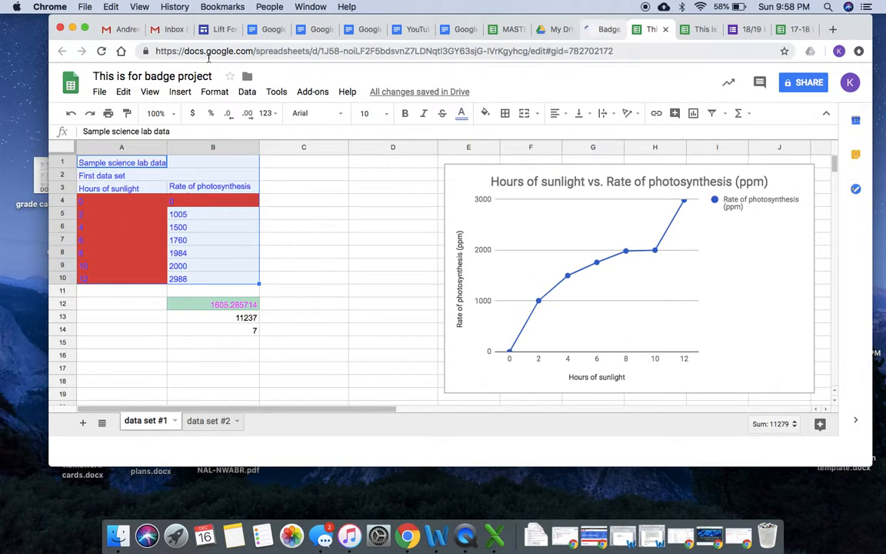
{"action": "left_click", "coordinate": [101, 93]}
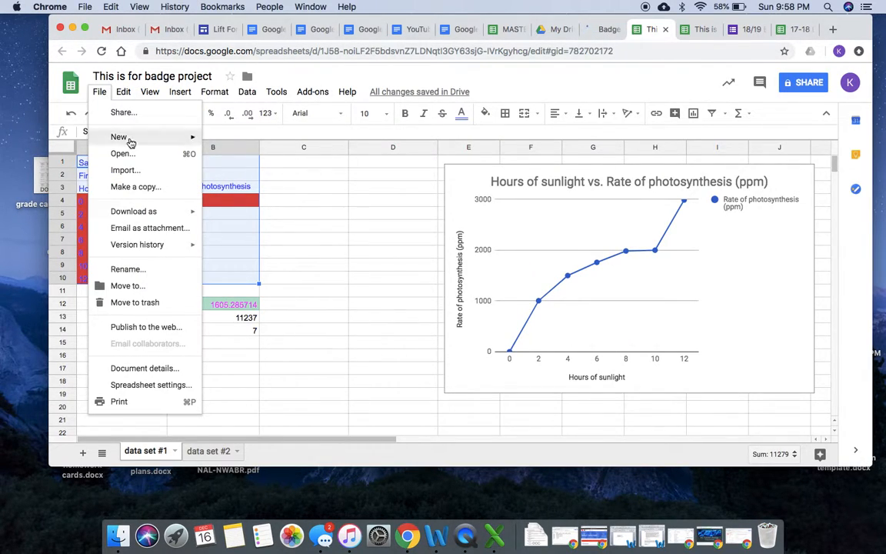
{"action": "mouse_move", "coordinate": [127, 139]}
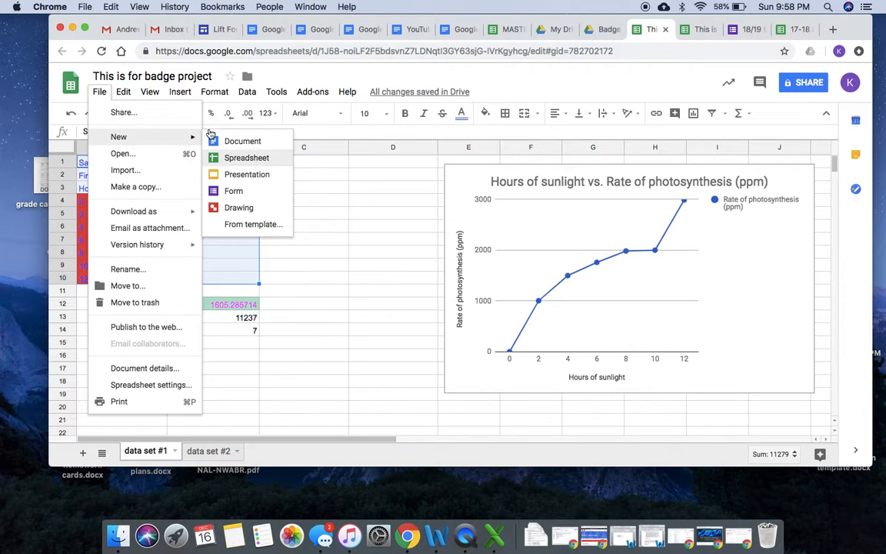
{"action": "left_click", "coordinate": [100, 73]}
{"action": "triple_click", "coordinate": [126, 76]}
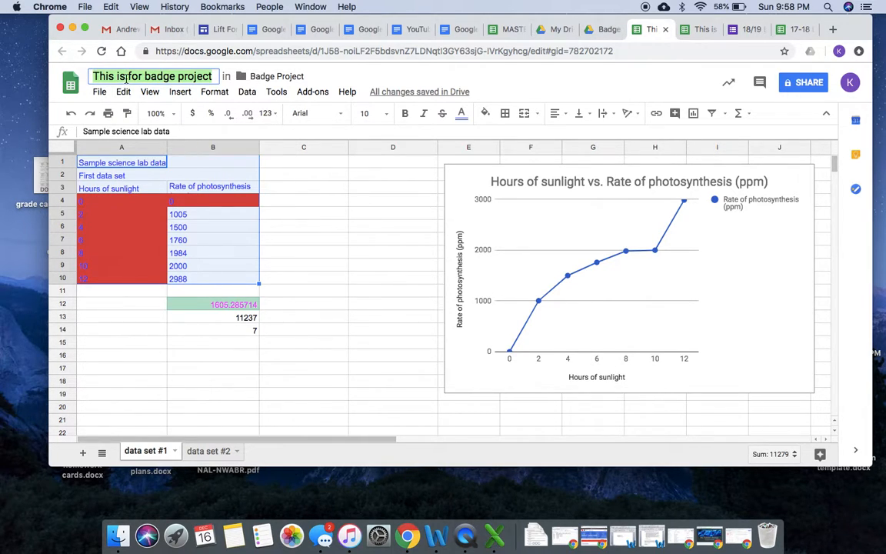
Return to the Google Sheets 1 badge checklist for a final look and shift the browser window slightly
{"action": "left_click", "coordinate": [264, 31]}
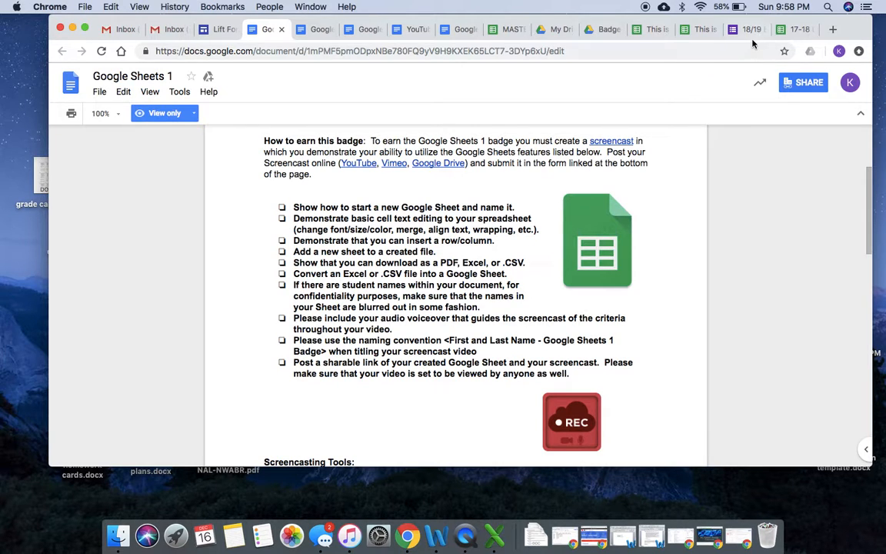
{"action": "left_click_drag", "start_coordinate": [846, 29], "coordinate": [820, 27]}
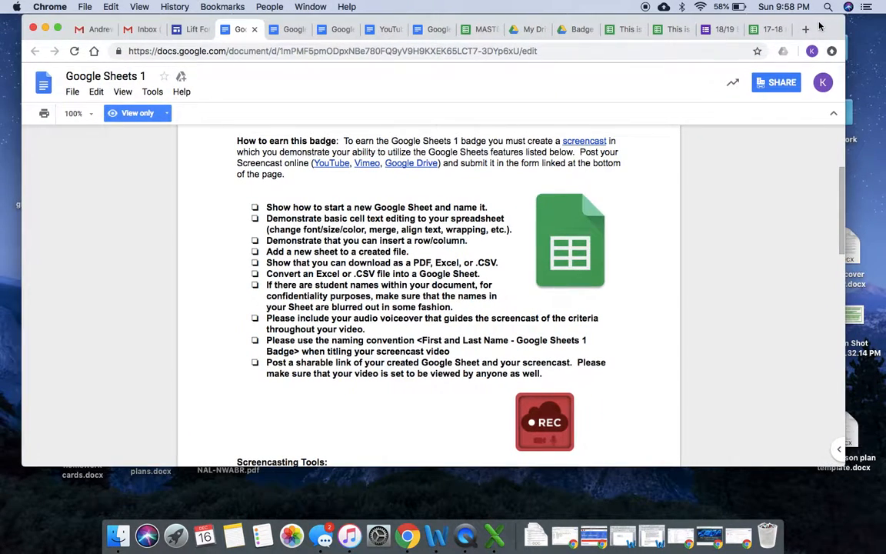